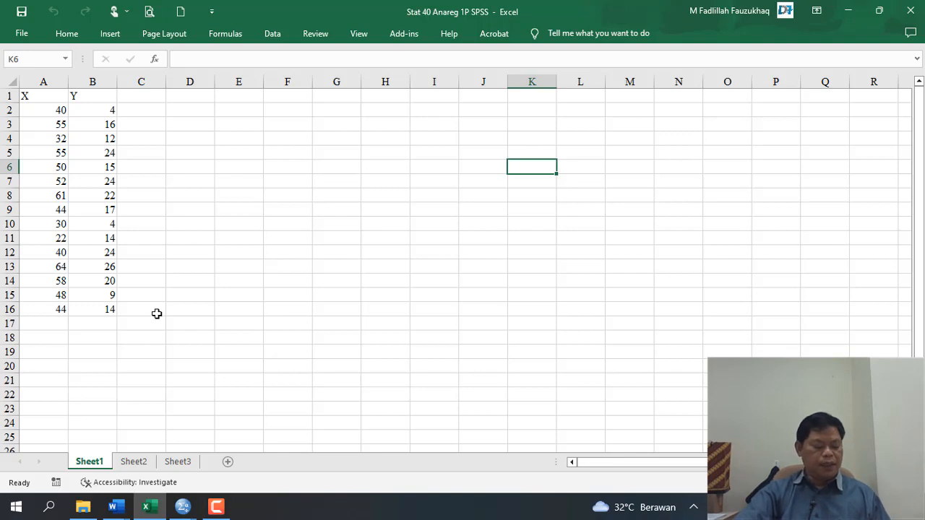
Review the X and Y data in the workbook, and switch to Word to read the regression tasks in the "Persamaan regresi linear" document
click(60, 106)
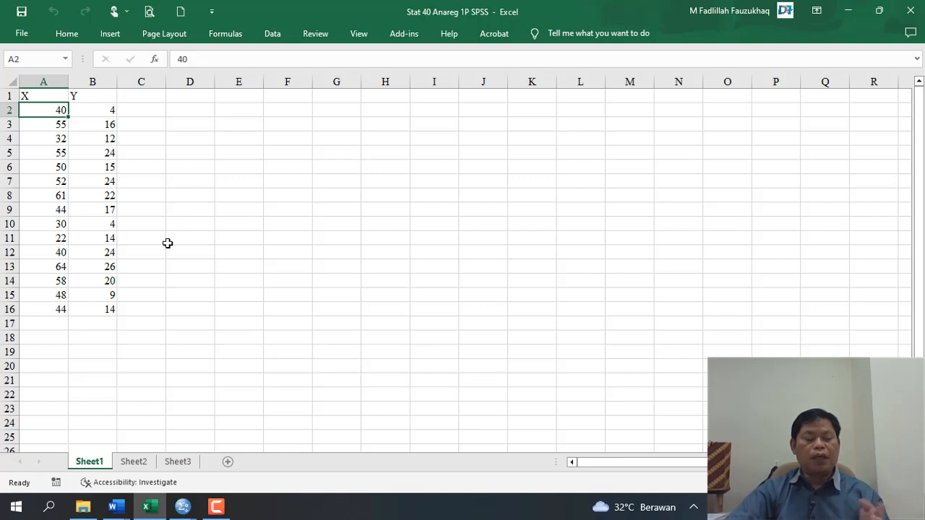
click(113, 507)
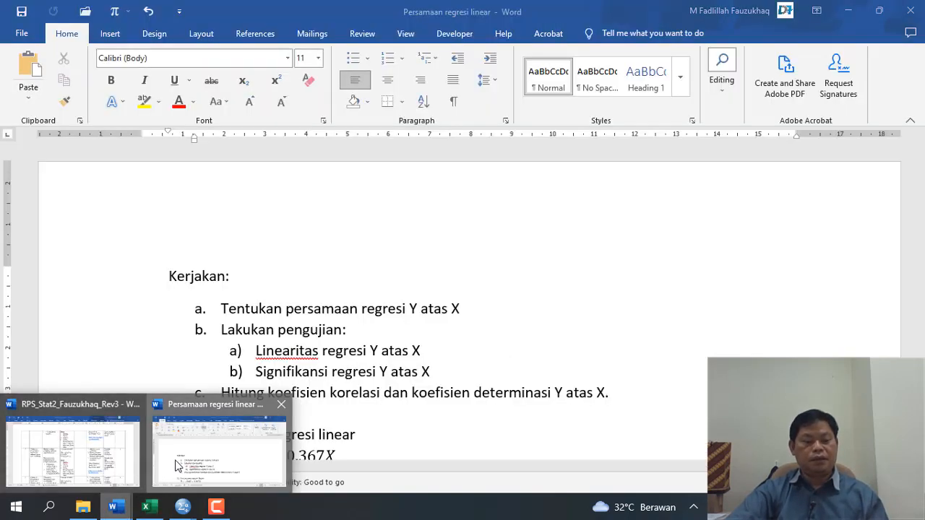
click(179, 466)
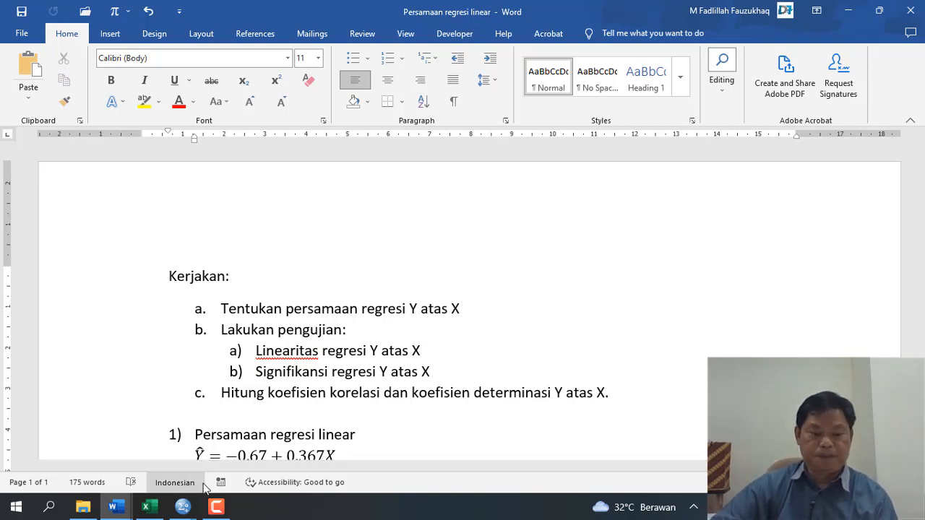
Switch to the SPSS Data Editor and bring up the Open Data dialog
mouse_move(192, 508)
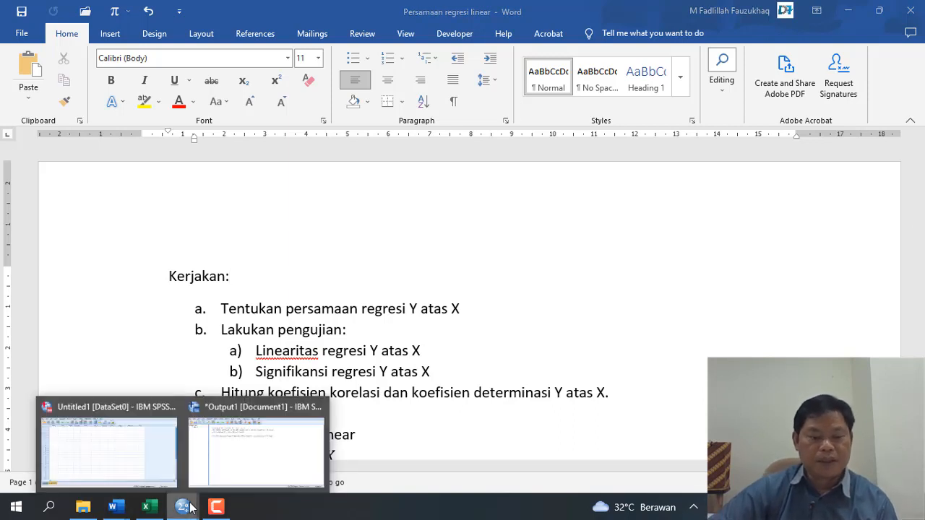
click(155, 471)
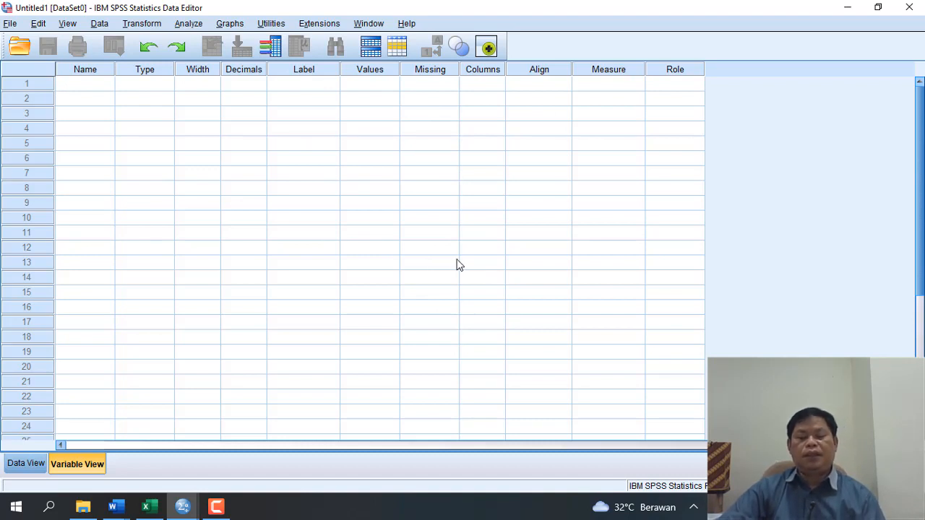
click(11, 24)
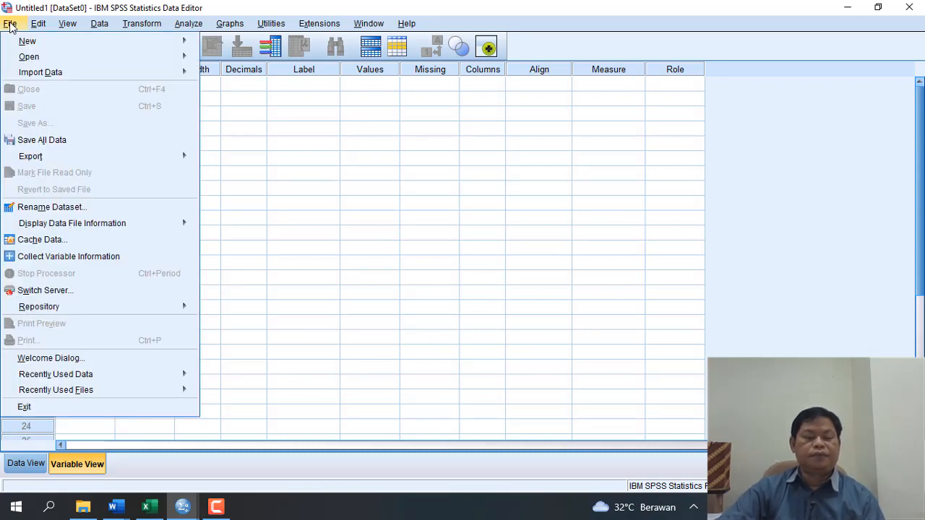
mouse_move(29, 57)
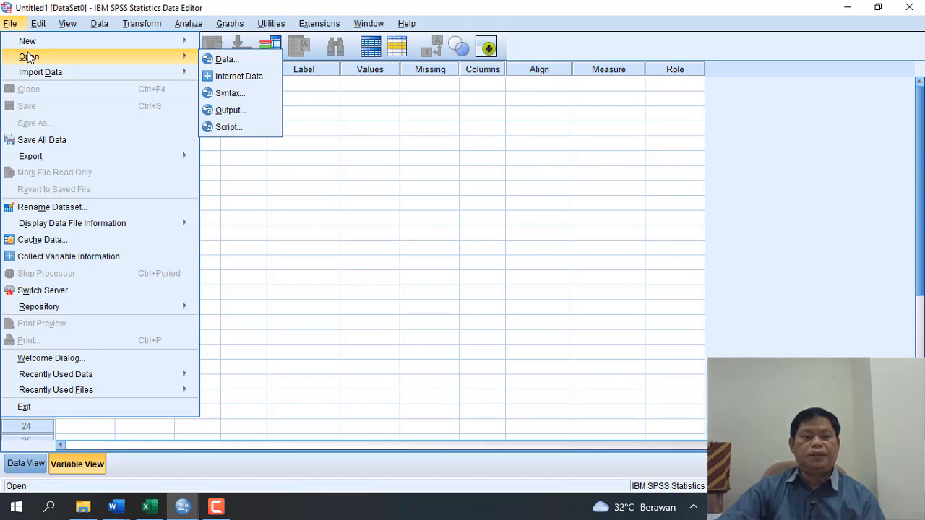
click(243, 61)
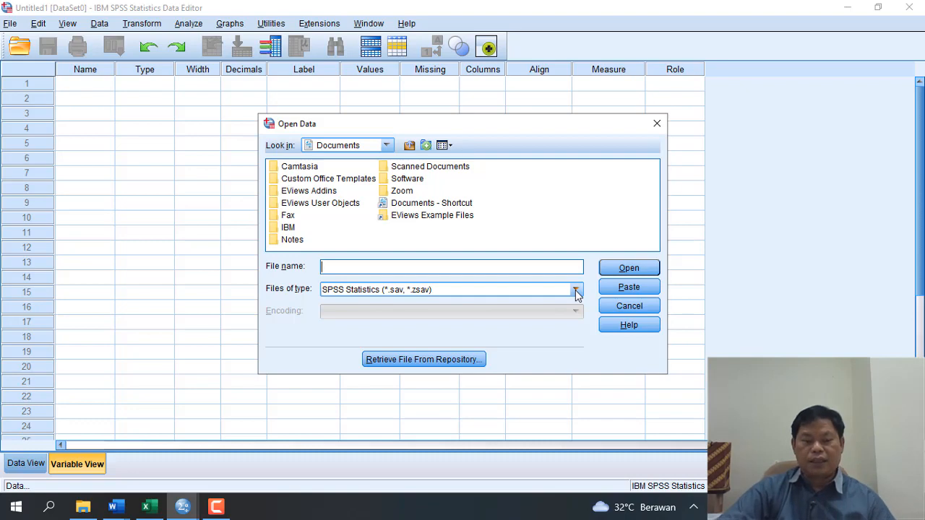
Check the source workbook in Excel, and set the file type in the SPSS Open Data dialog to Excel (*.xls, *.xlsx, *.xlsm)
click(150, 509)
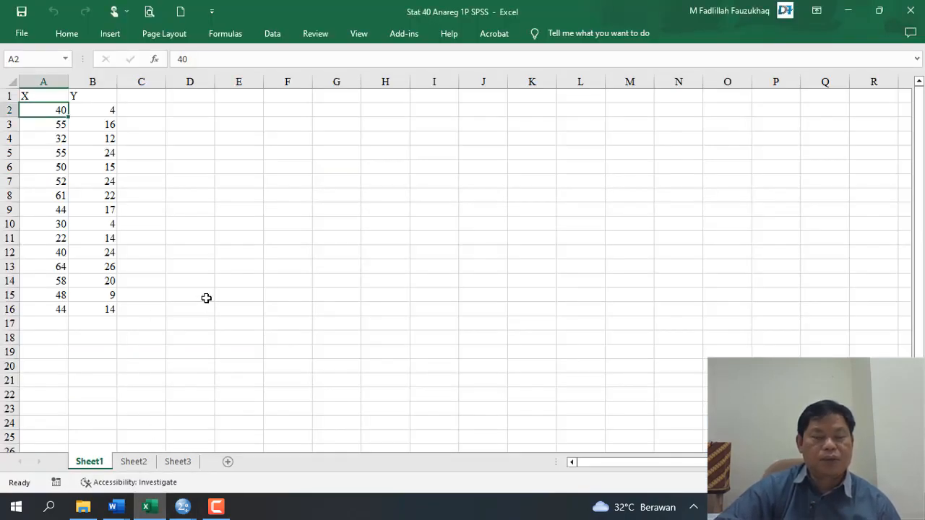
mouse_move(183, 510)
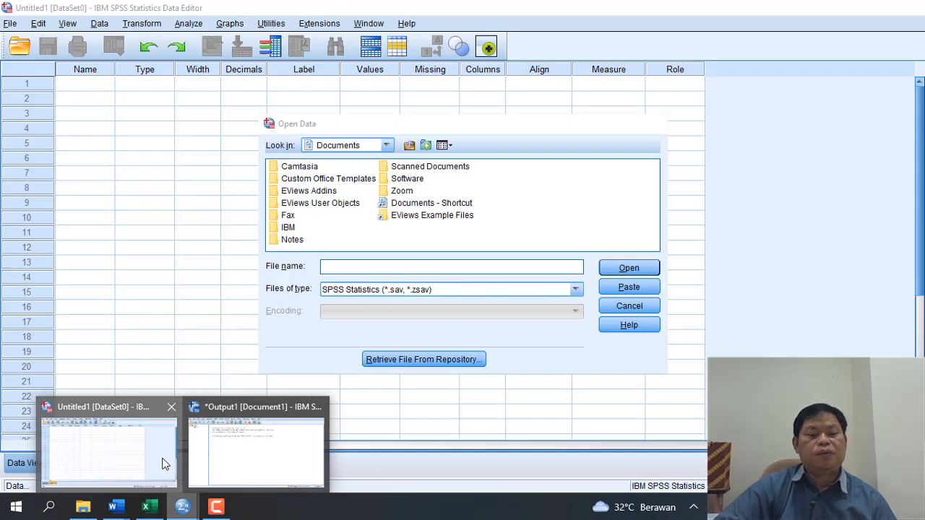
click(165, 465)
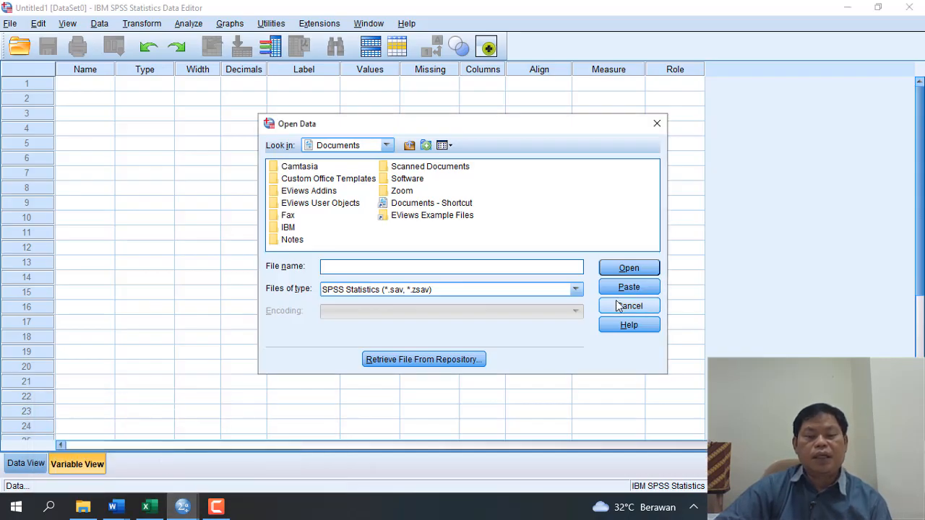
click(575, 289)
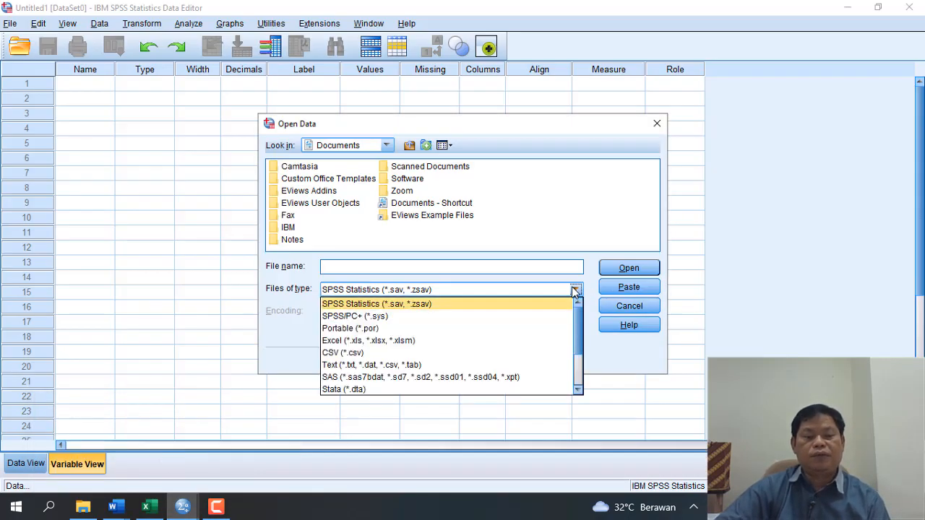
click(423, 339)
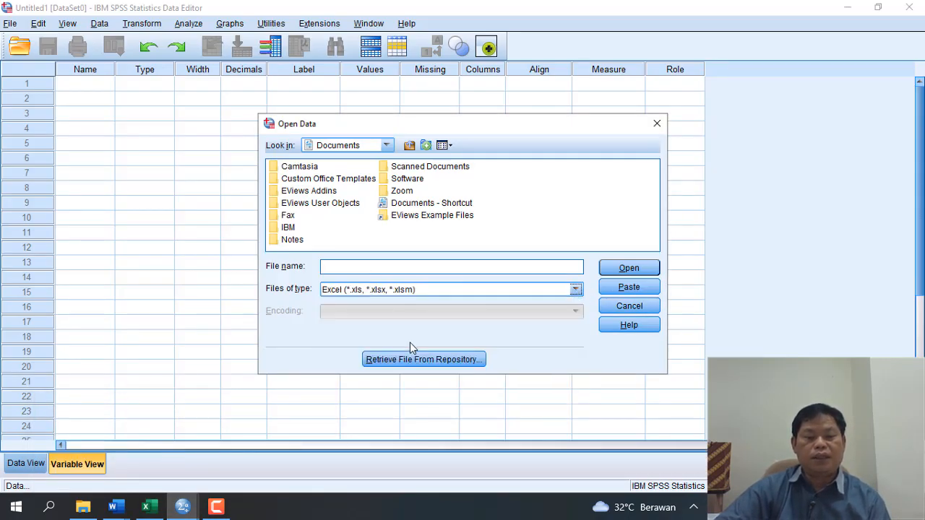
Open "Stat 40 Anareg 1P SPSS.xlsx" from the "Vidio Sumber Belajar" folder inside "24 01 2023 Video" on Data (D:)
click(386, 145)
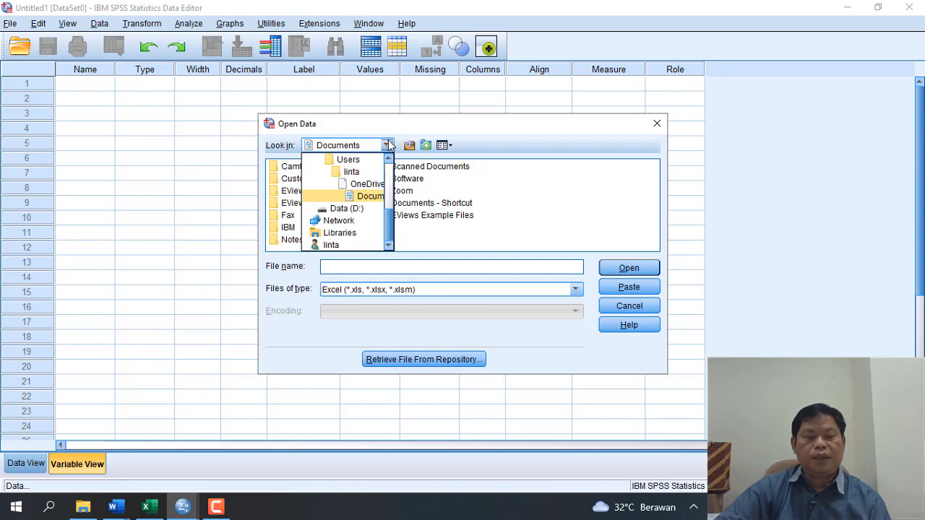
click(350, 211)
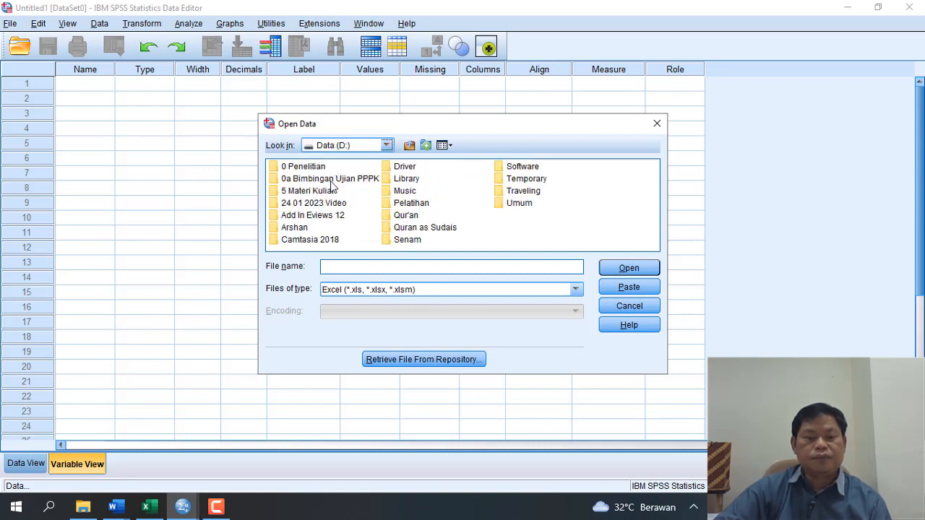
click(324, 206)
double_click(324, 205)
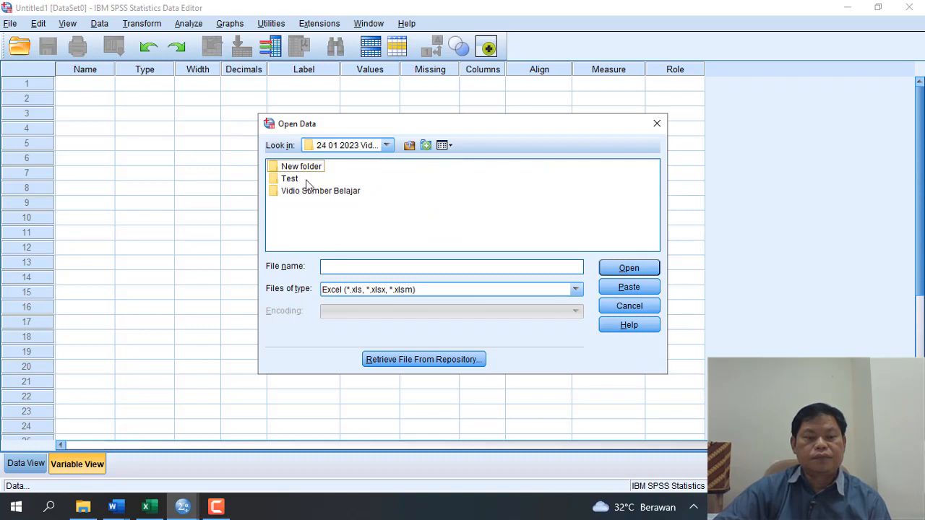
click(309, 192)
double_click(309, 192)
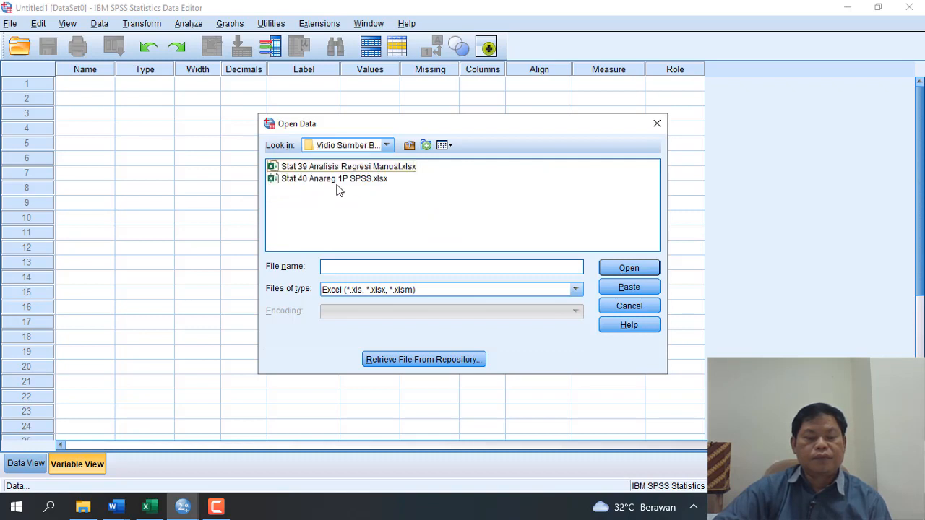
double_click(353, 179)
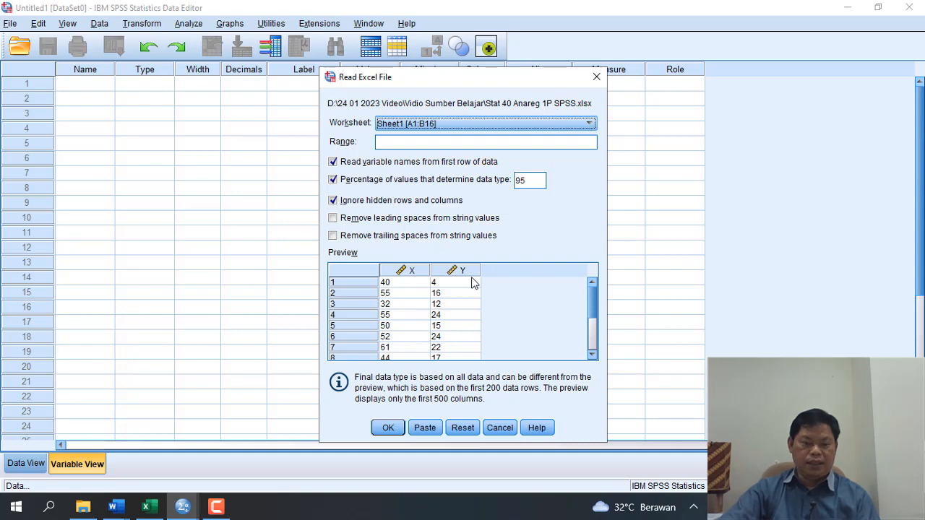
Compare the import preview with the Excel workbook, and import Sheet1 [A1:B16] into SPSS with variable names read from the first row
click(147, 508)
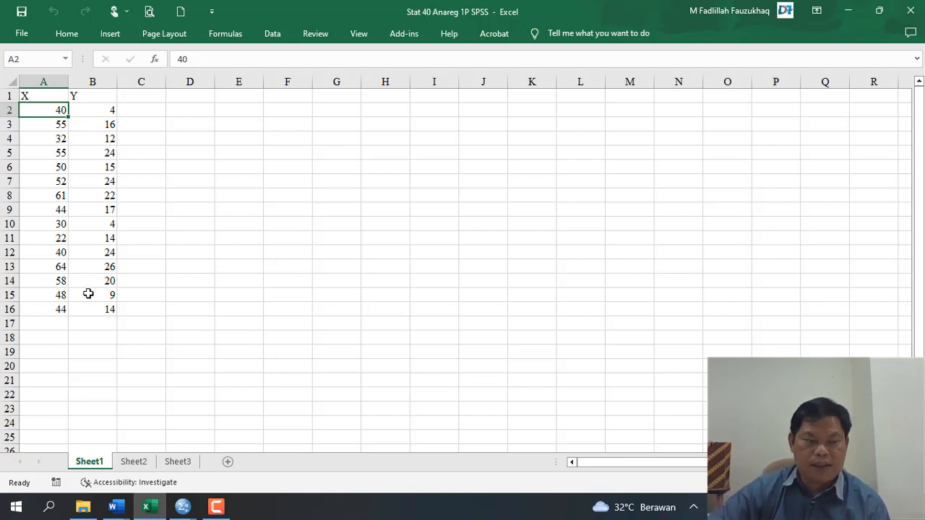
mouse_move(182, 506)
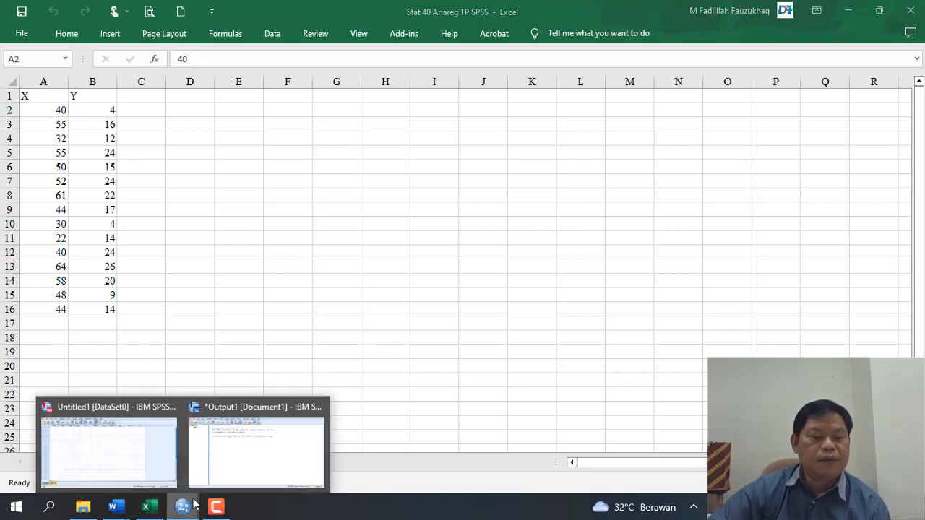
click(213, 449)
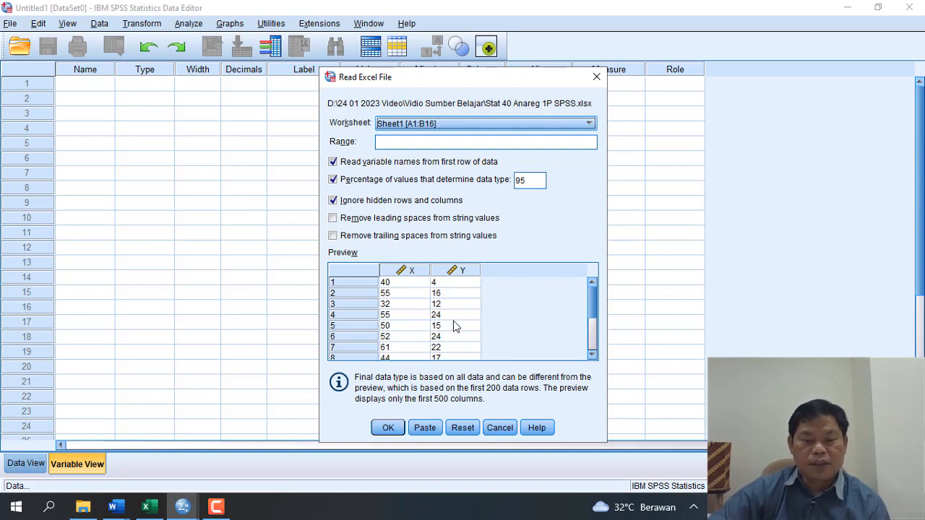
scroll(454, 325, down, 3)
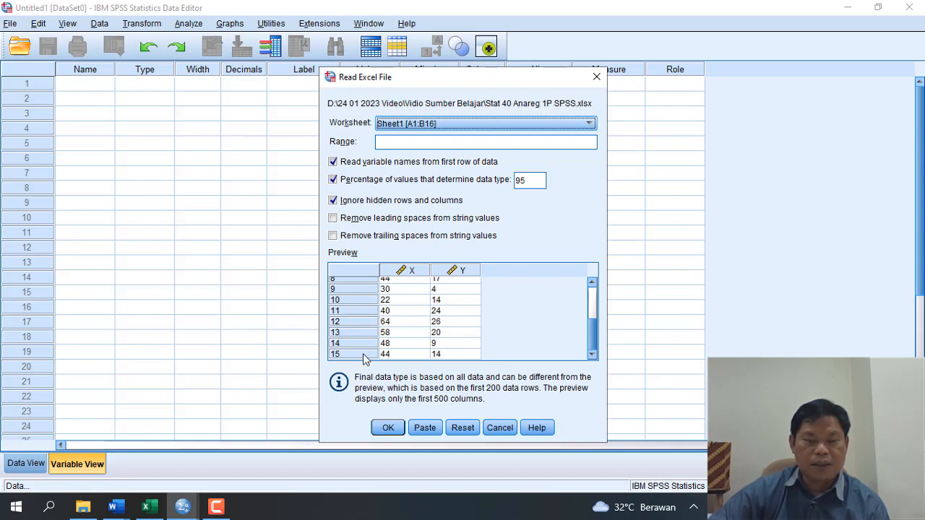
click(388, 428)
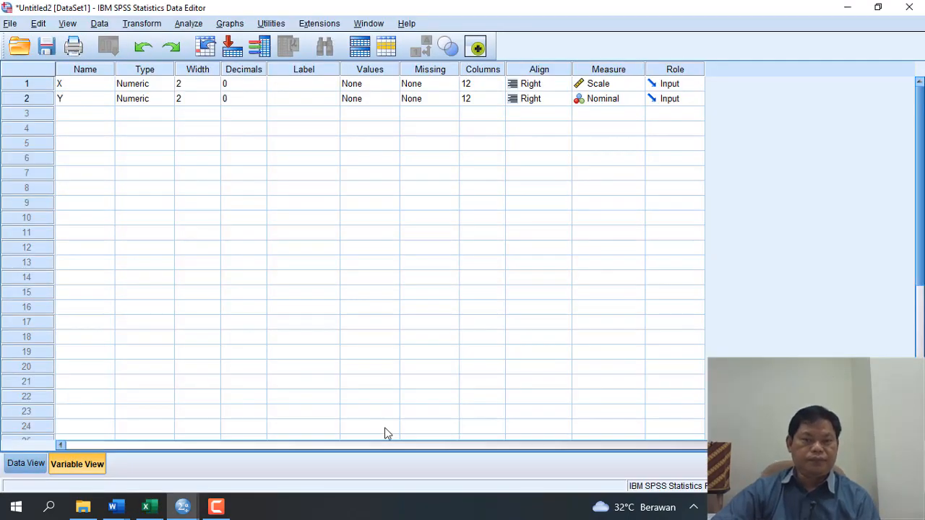
Examine the imported X and Y values in Data View against the Excel workbook, and return to the SPSS dataset
click(15, 468)
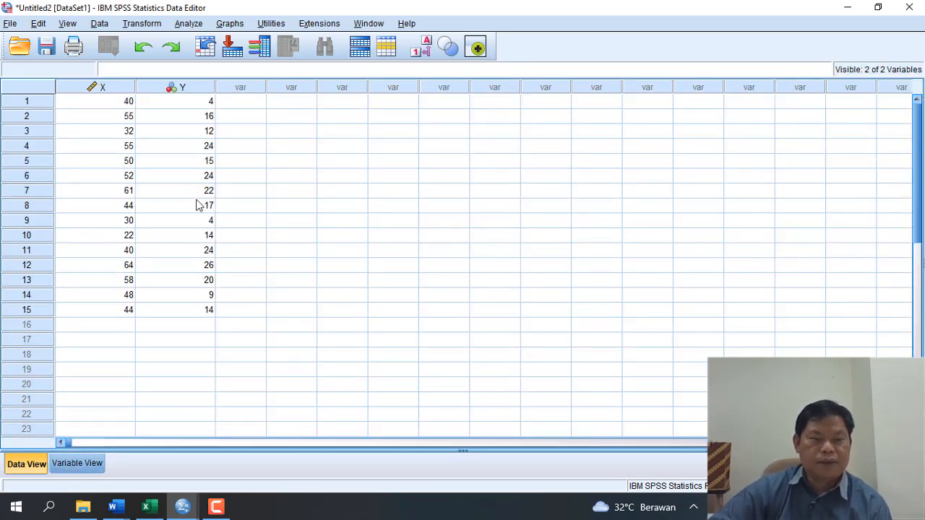
click(148, 510)
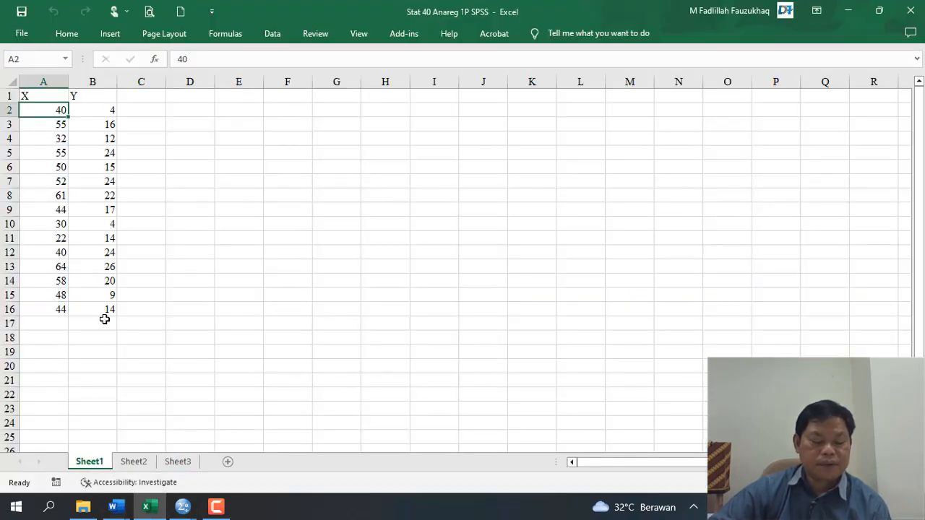
click(183, 506)
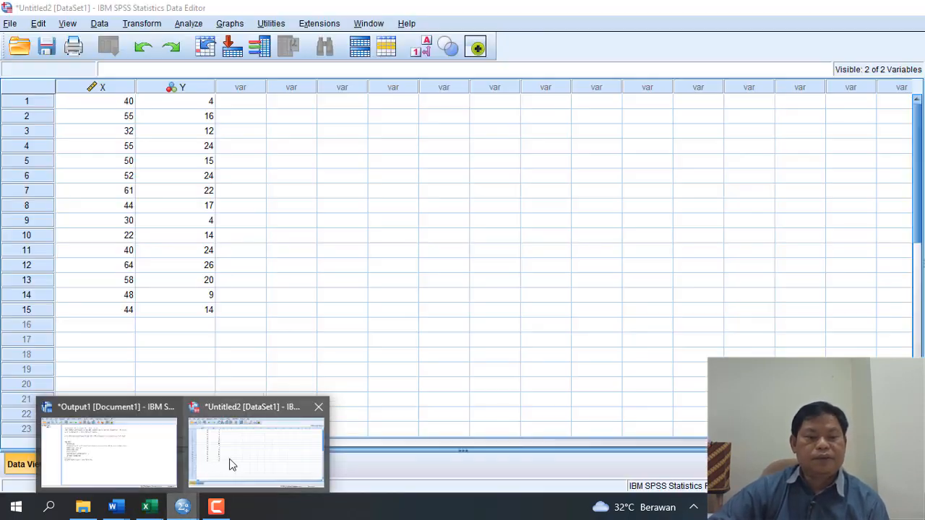
click(231, 464)
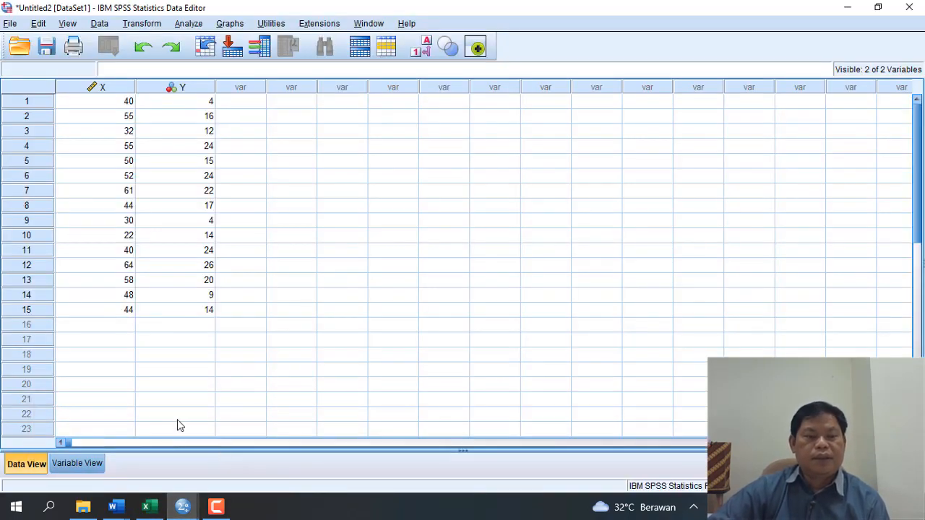
Rename variable X as X_Kompetensi in Variable View and widen the Name column to fit the name
click(82, 466)
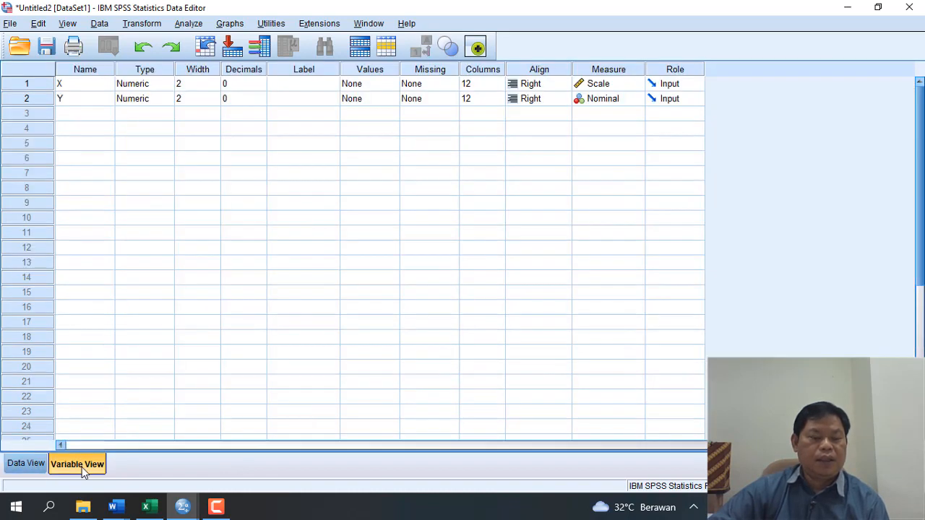
click(85, 87)
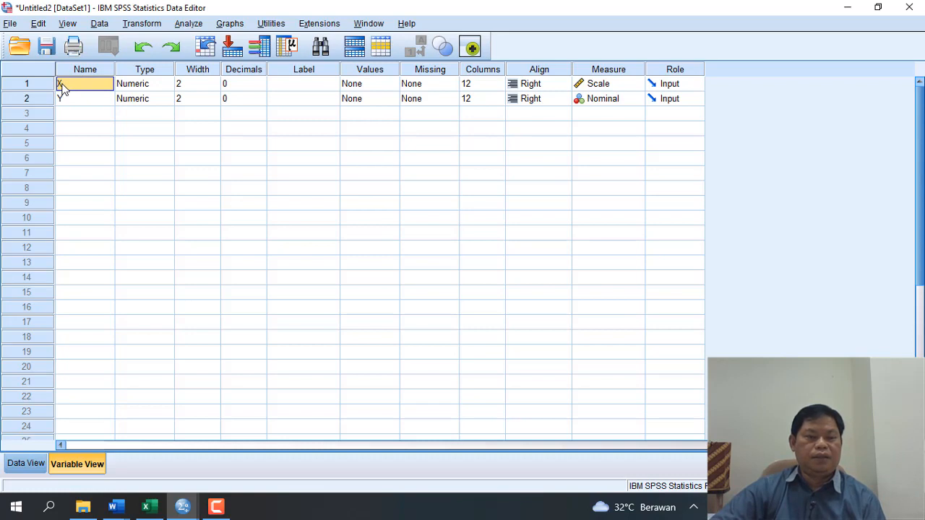
double_click(62, 87)
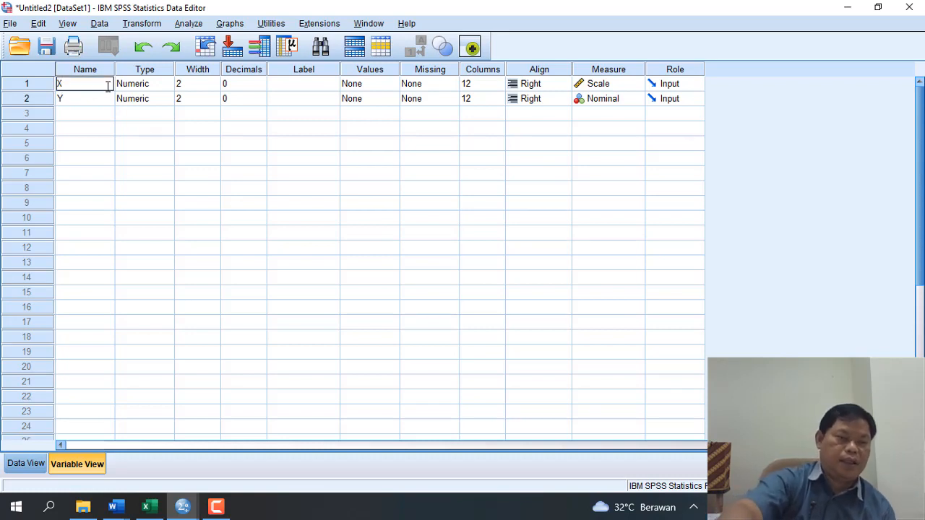
text(_)
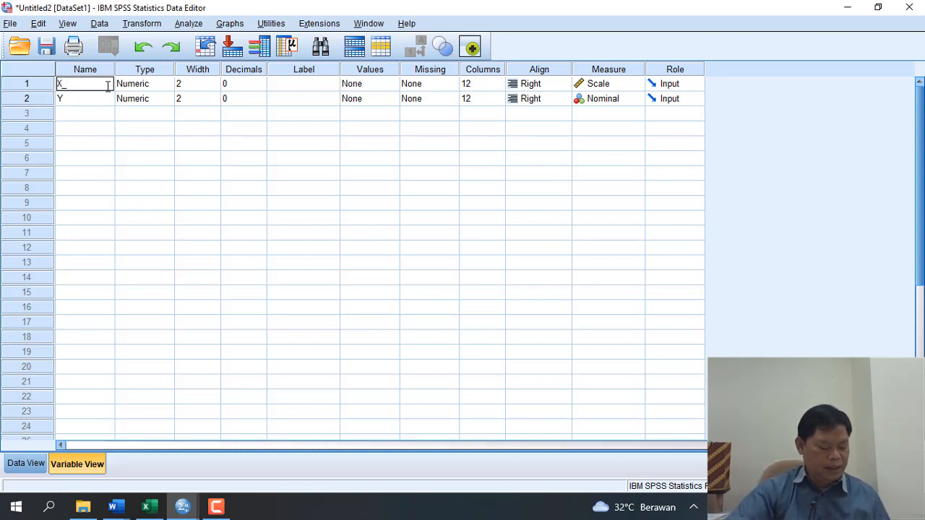
text(Kompetens)
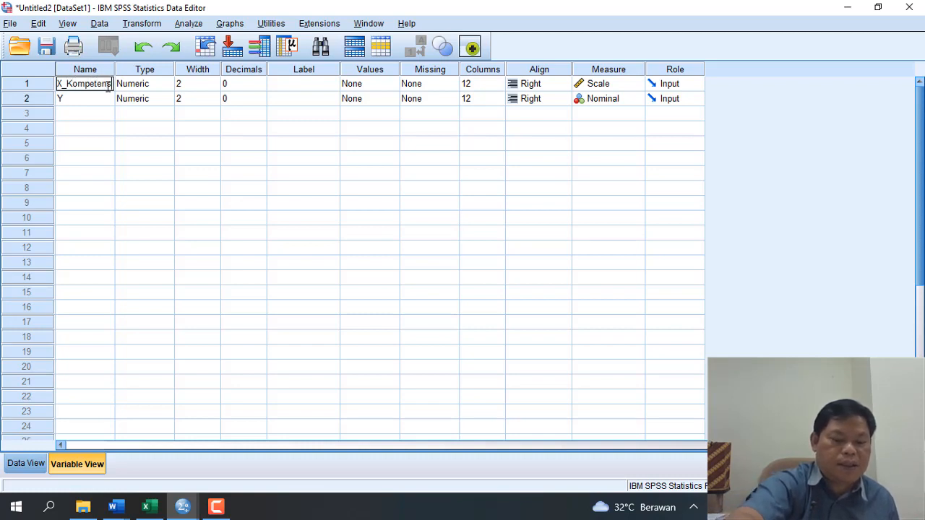
text(i)
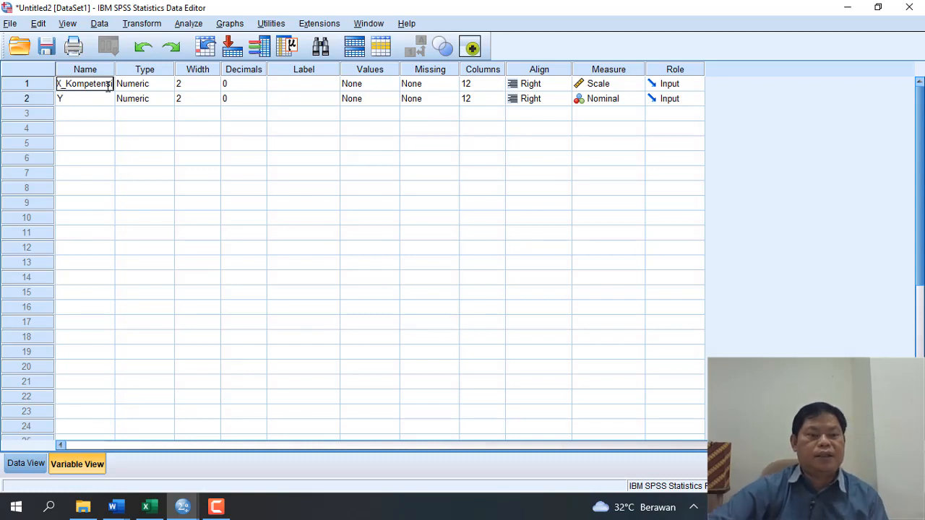
drag(116, 70, 129, 70)
Rename variable Y as Y_Kinerja, and show the dataset in Data View
click(85, 101)
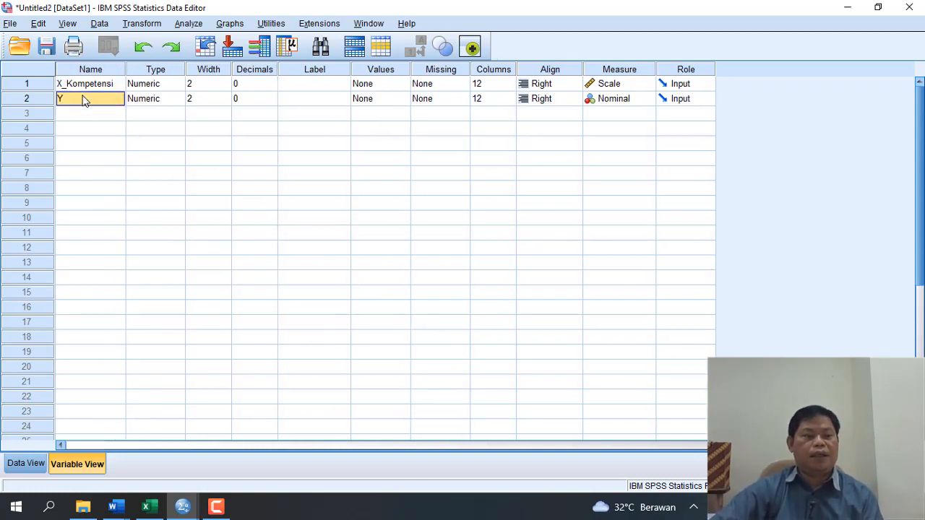
double_click(74, 98)
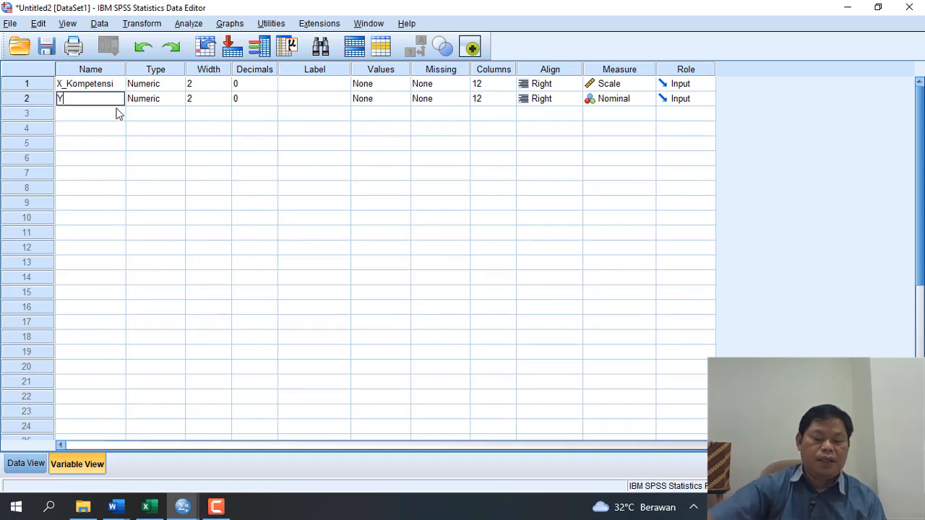
text(_)
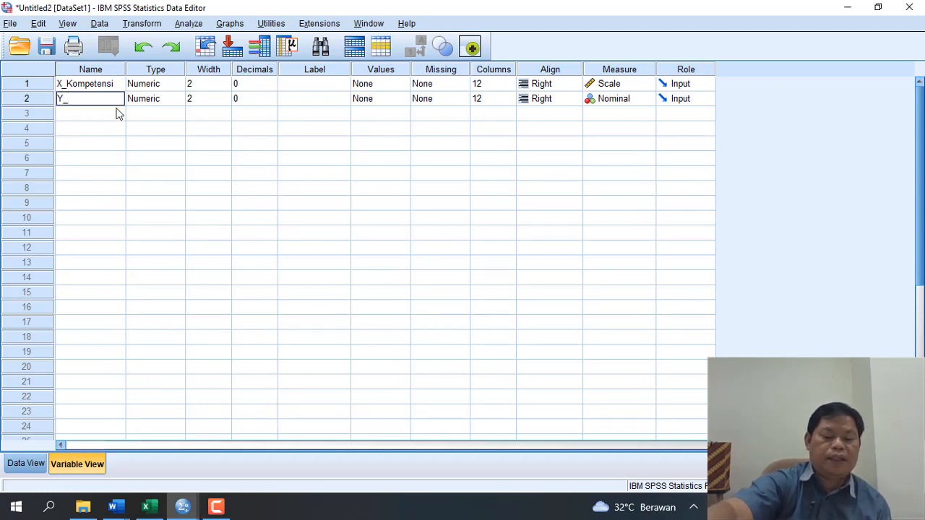
text(Kine)
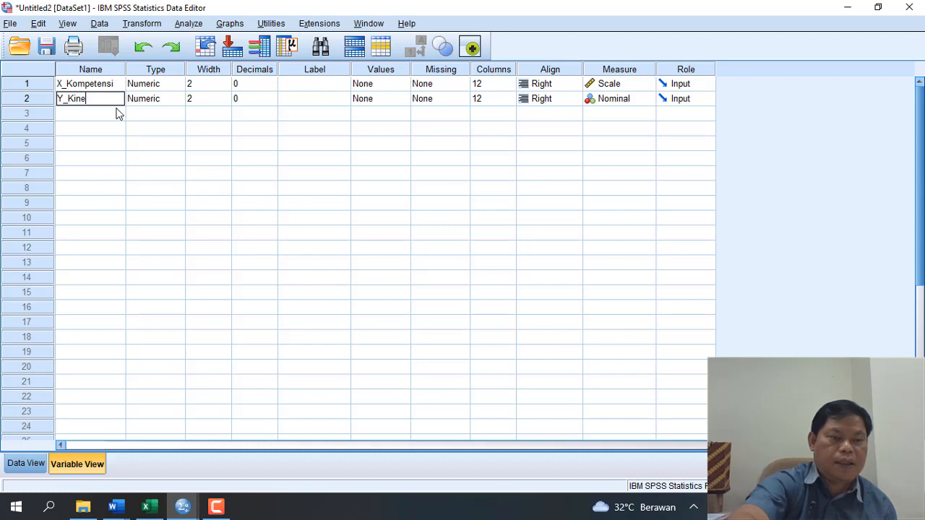
text(rja)
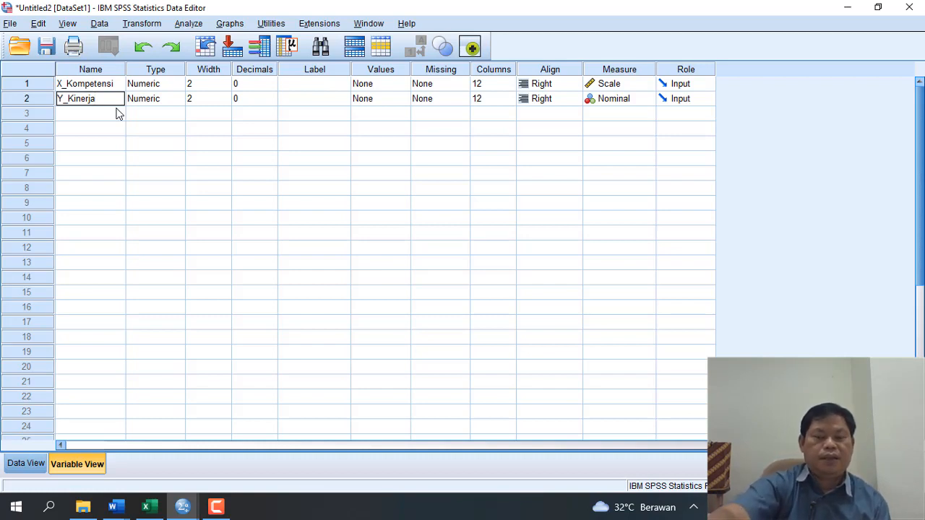
click(119, 114)
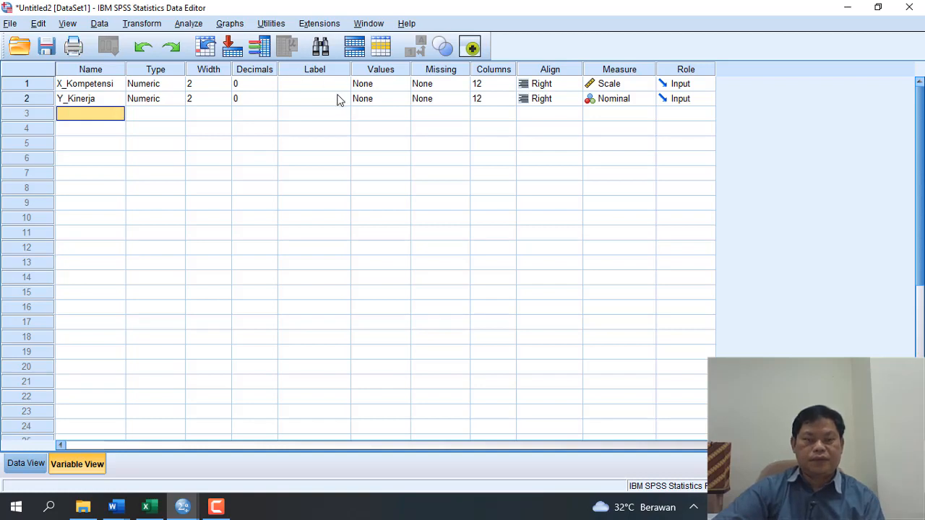
click(29, 464)
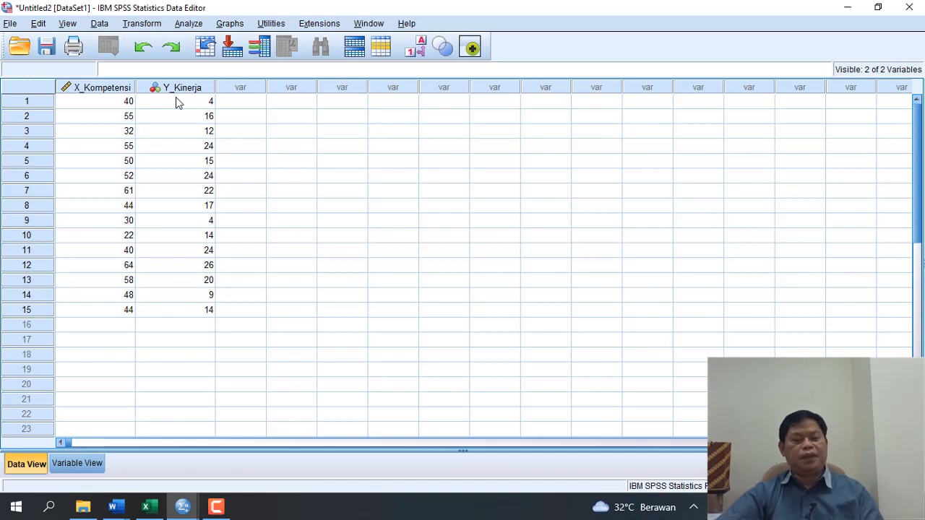
Check the installed SPSS Statistics version in the program's About information, and close it
click(406, 25)
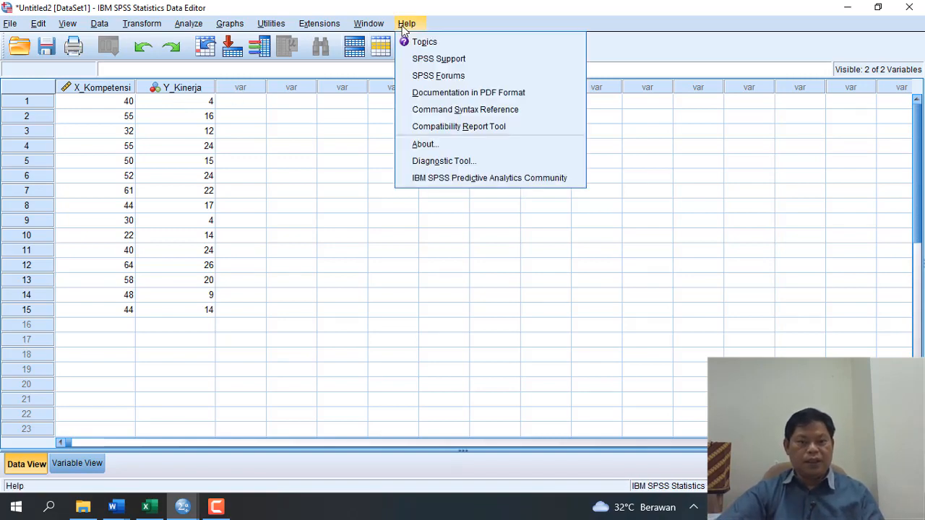
click(436, 143)
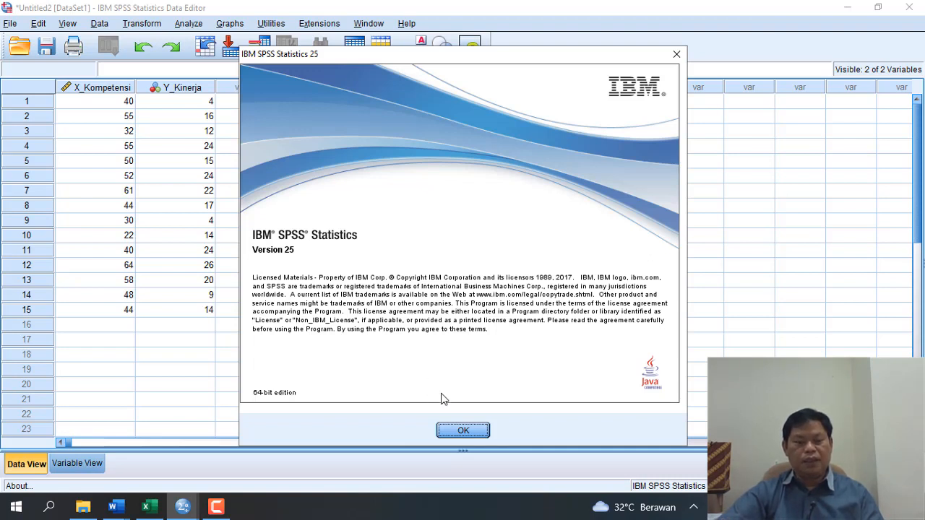
click(463, 431)
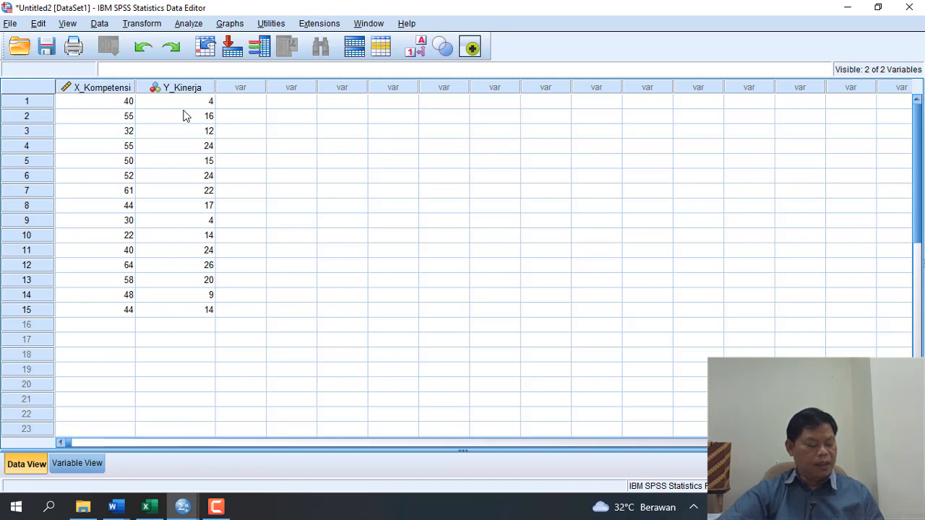
Set up a Linear Regression with Y_Kinerja as the dependent variable and X_Kompetensi as the independent variable
click(186, 24)
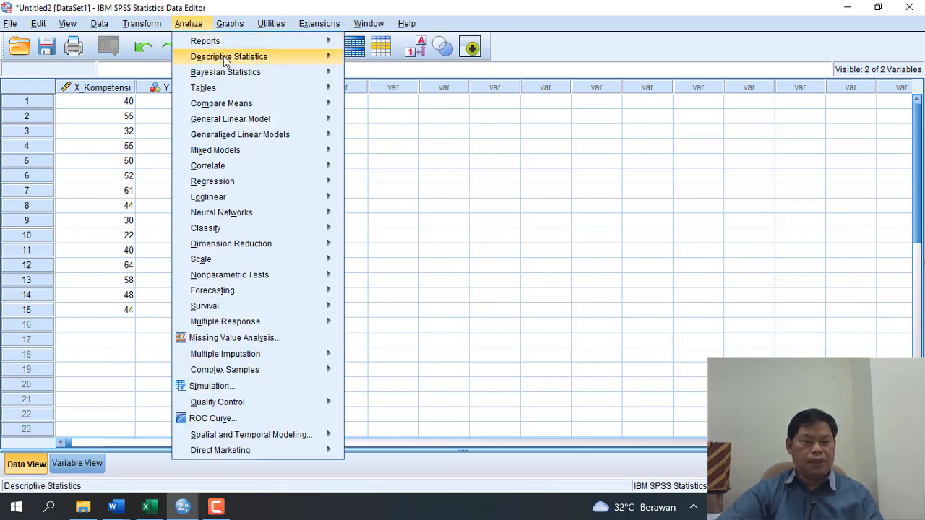
mouse_move(234, 183)
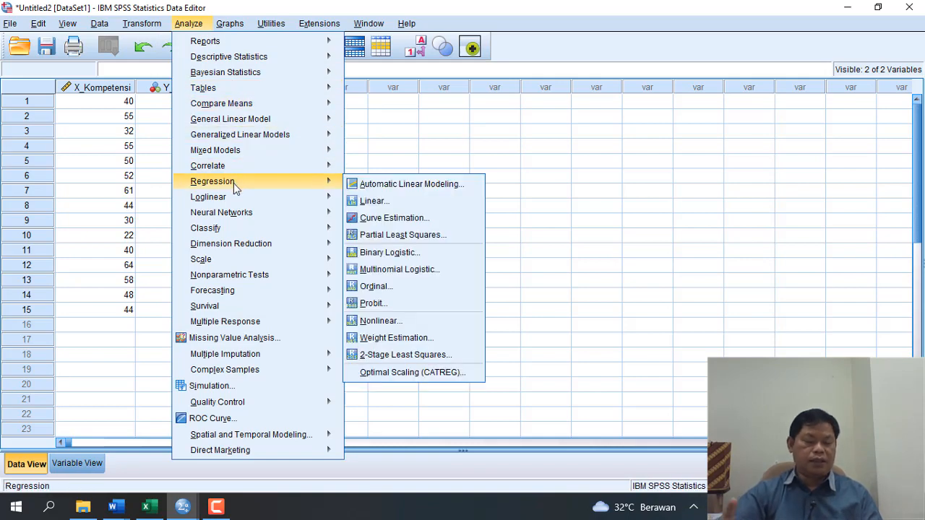
click(375, 202)
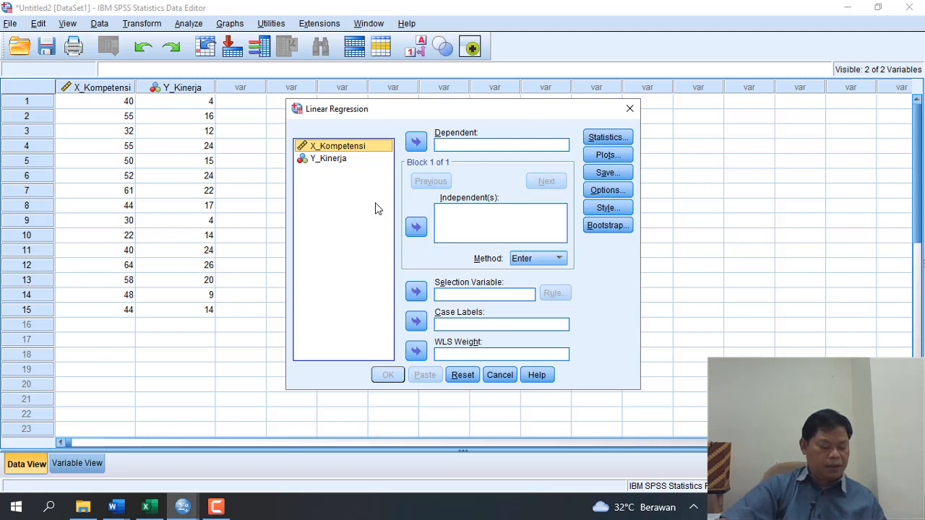
click(330, 160)
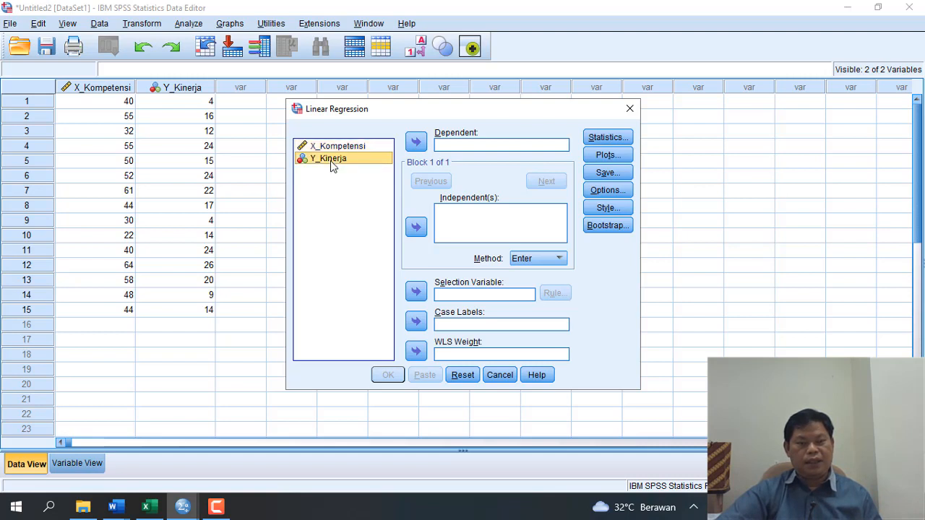
click(416, 143)
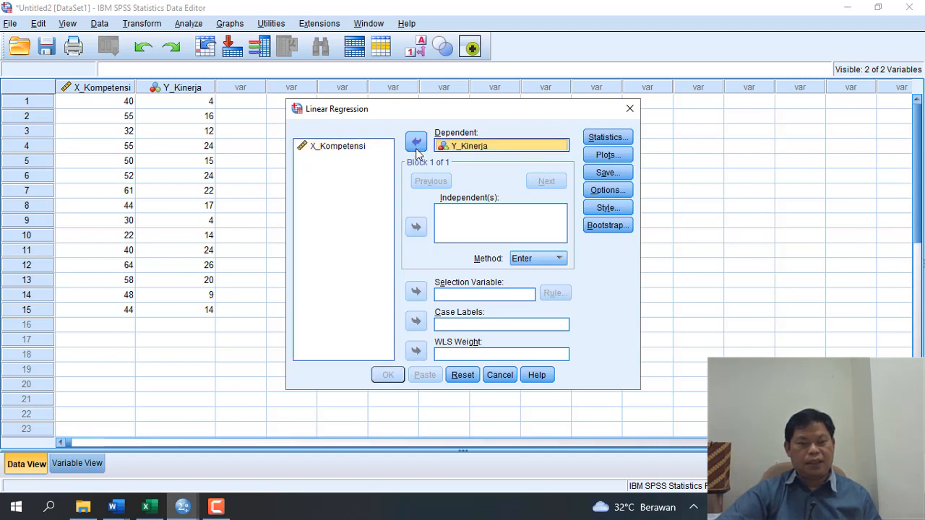
click(334, 151)
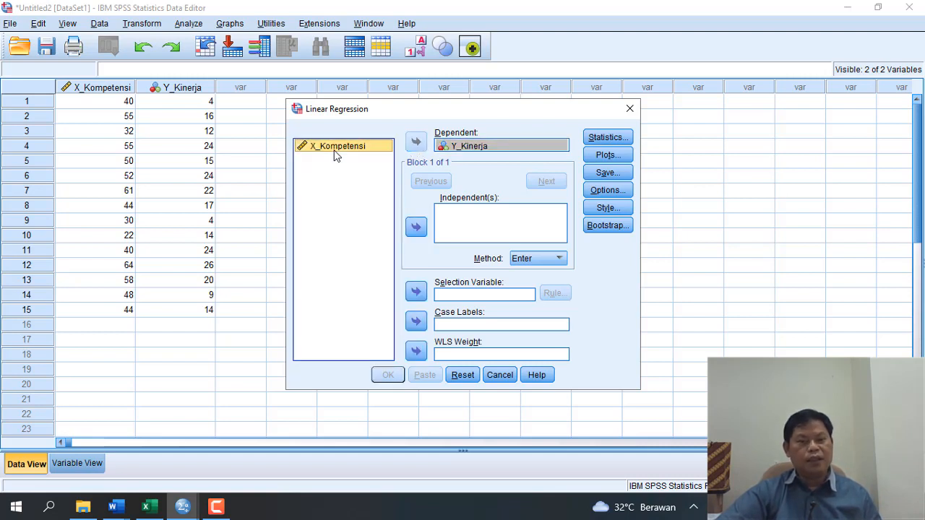
click(417, 229)
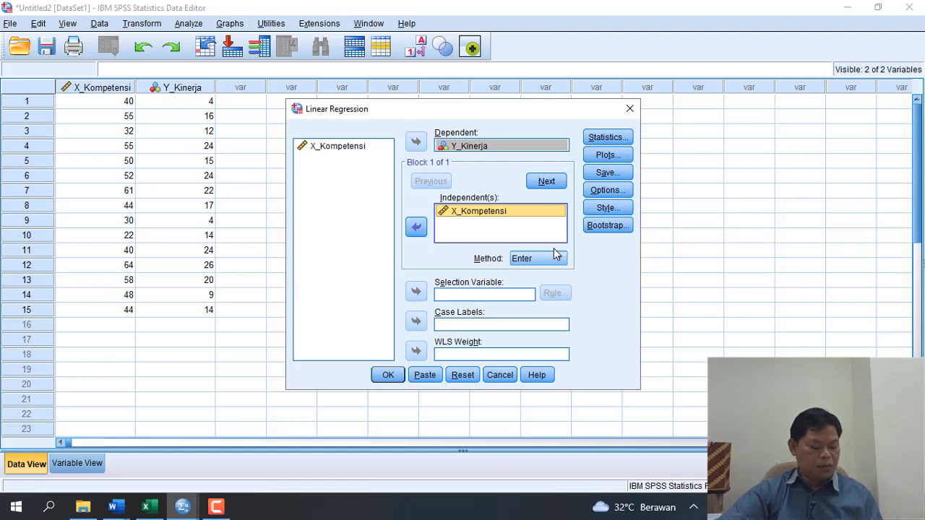
Add R squared change and Descriptives to the regression statistics, and run the linear regression
click(608, 137)
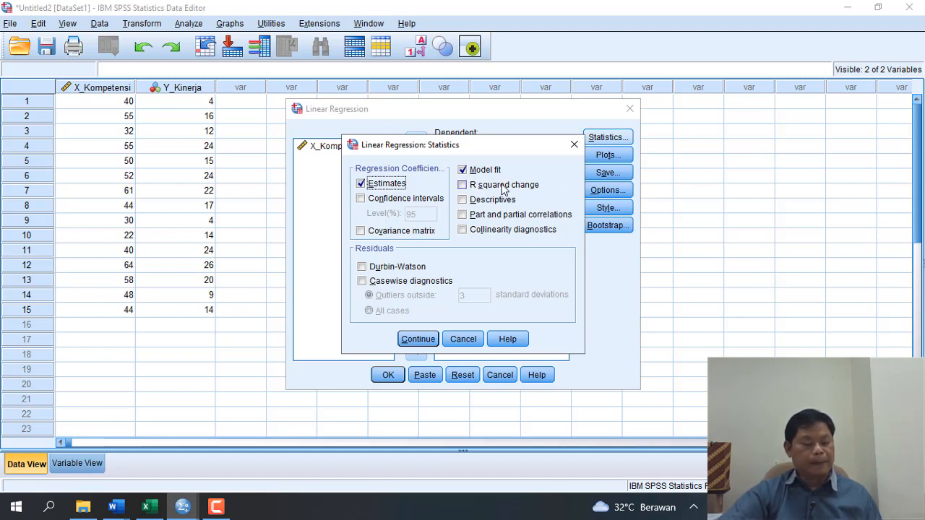
click(463, 186)
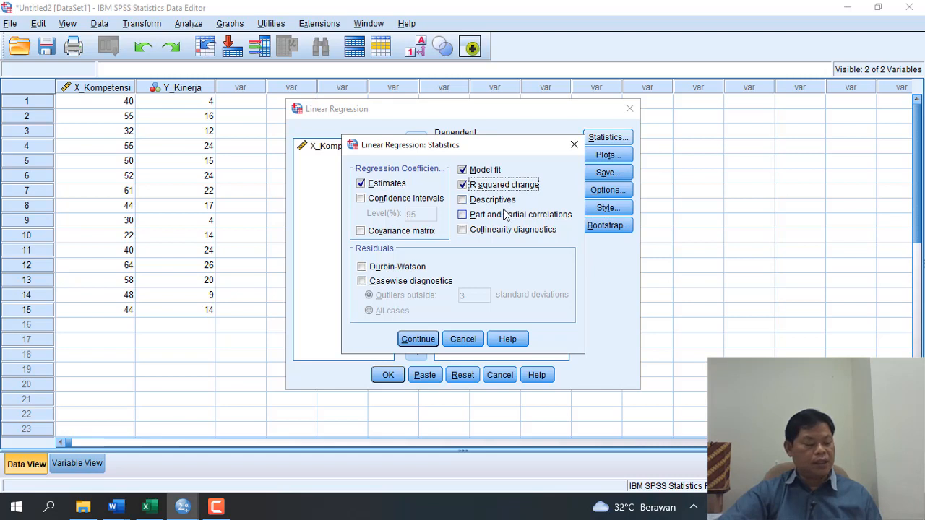
click(463, 201)
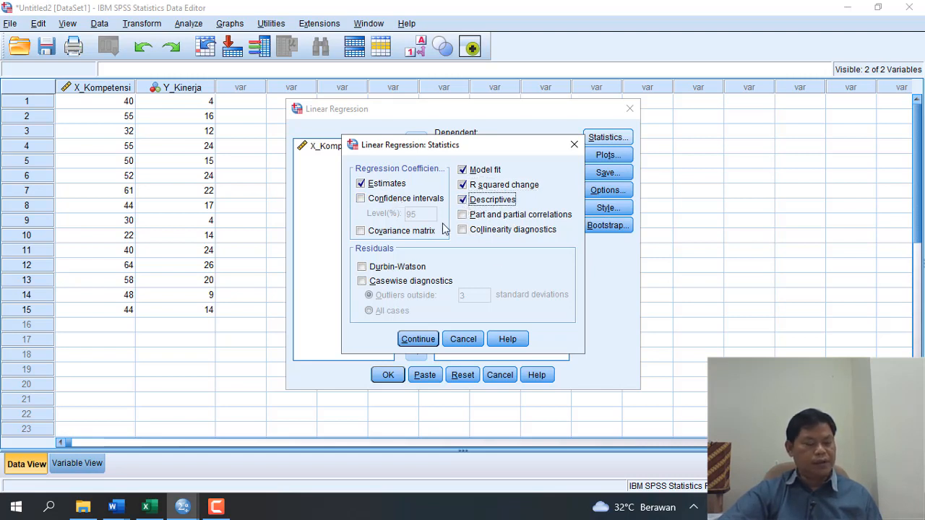
click(419, 340)
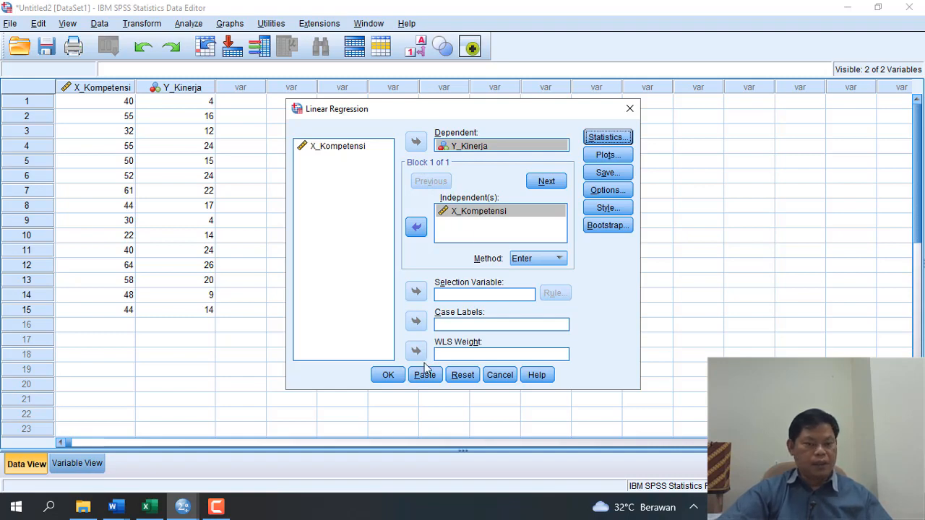
click(386, 375)
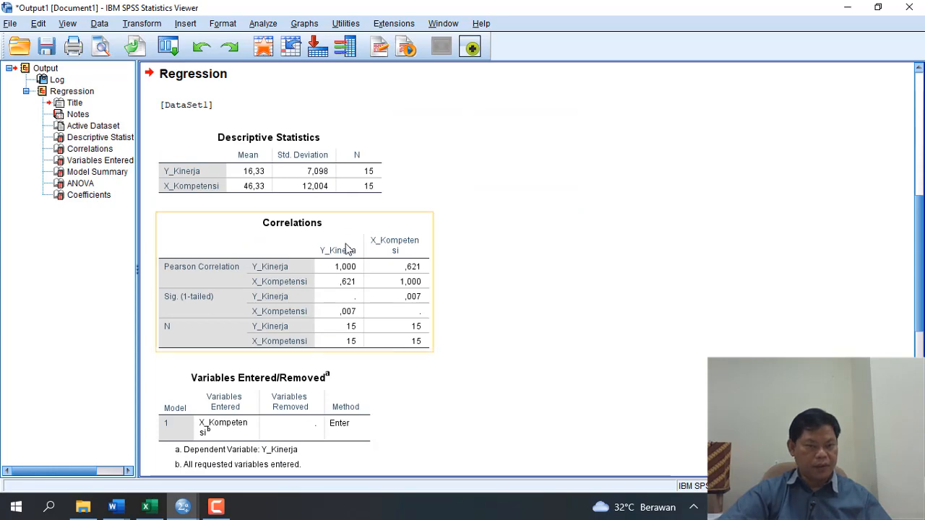
Examine the regression output tables from Correlations through Coefficients, and return to the dataset
scroll(338, 331, down, 3)
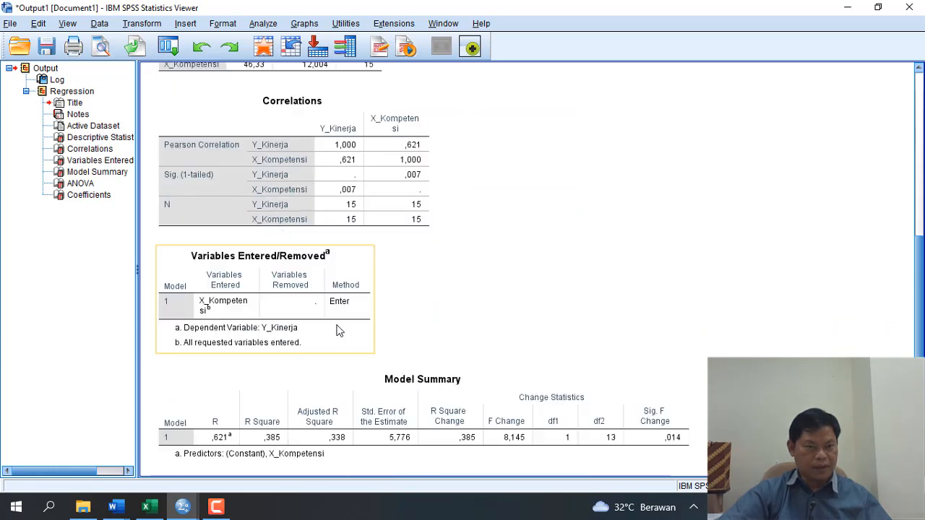
scroll(337, 330, down, 6)
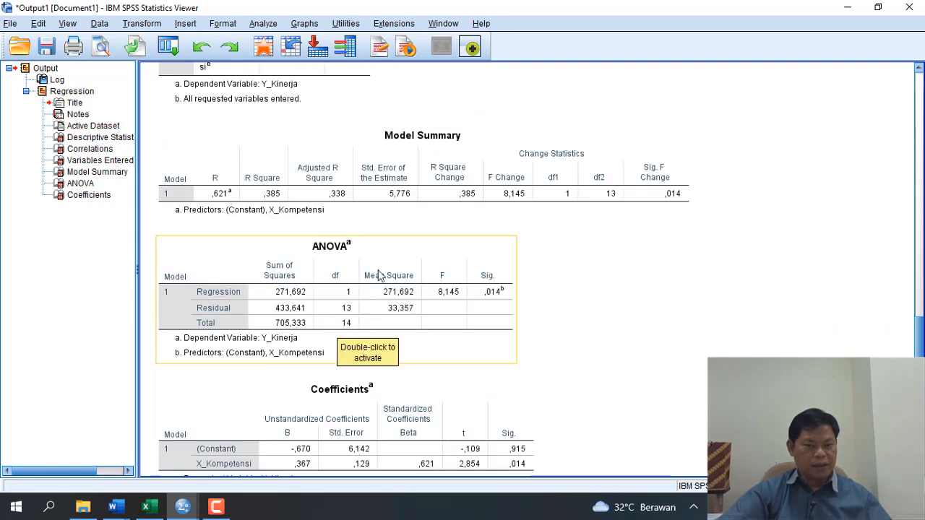
scroll(450, 198, down, 1)
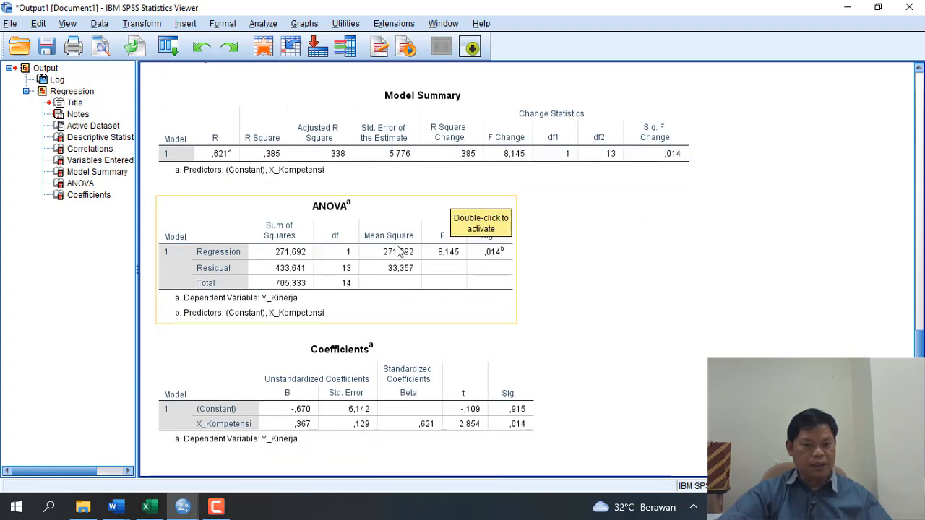
scroll(400, 249, up, 3)
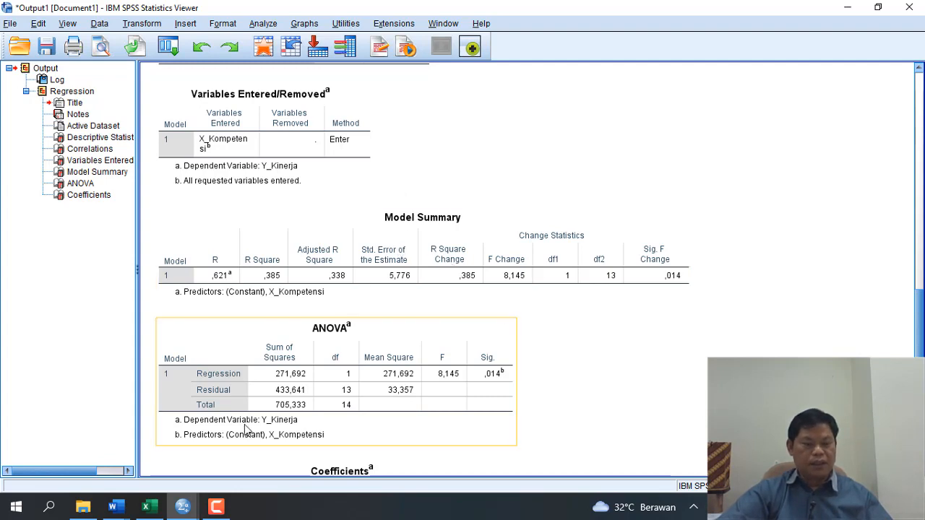
mouse_move(182, 507)
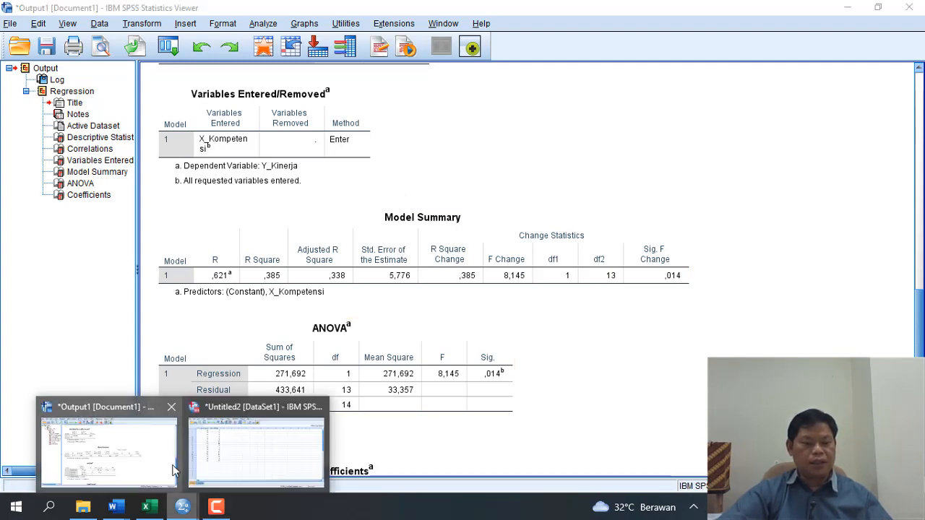
click(210, 452)
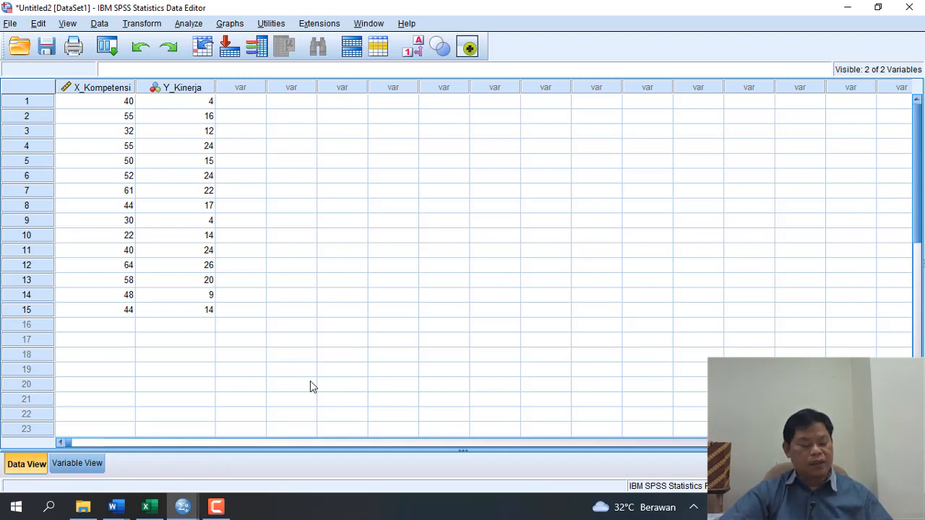
Set up a Compare Means analysis using Means, with Y_Kinerja in the dependent list and X_Kompetensi in the independent list
click(194, 25)
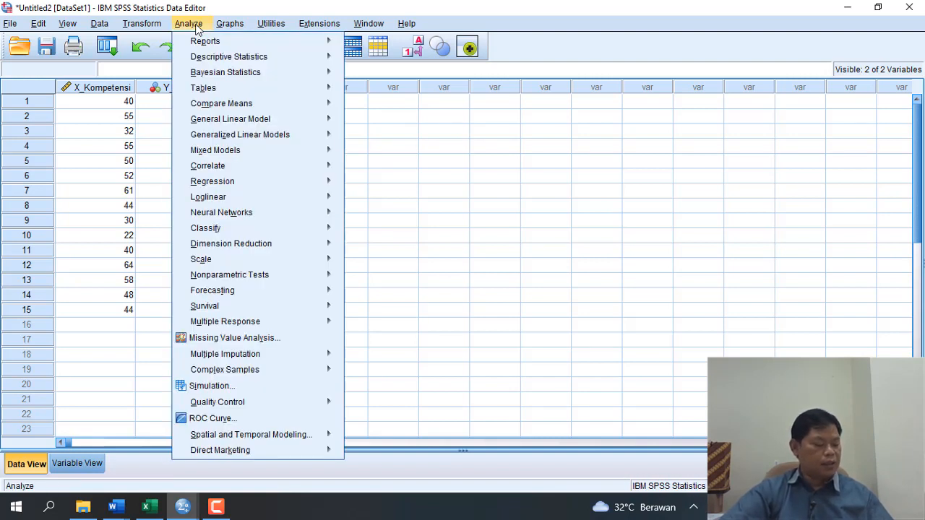
mouse_move(250, 108)
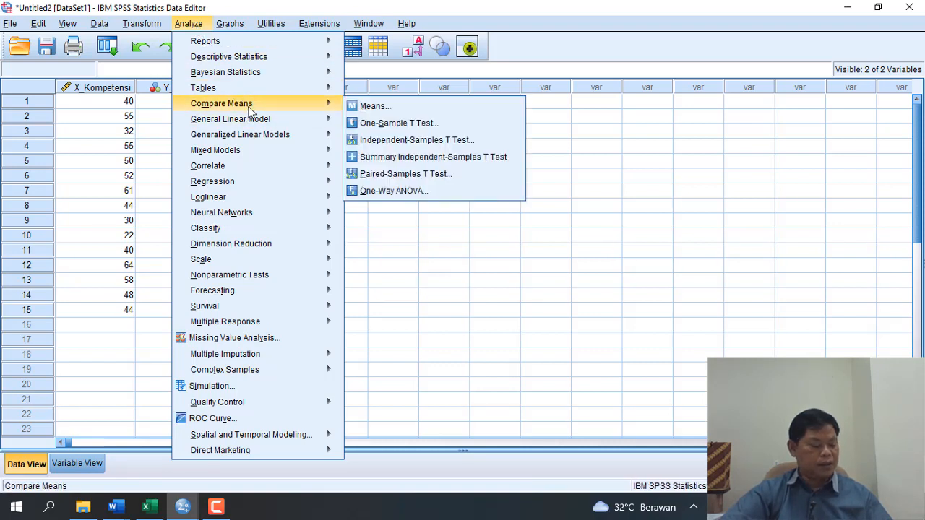
click(383, 110)
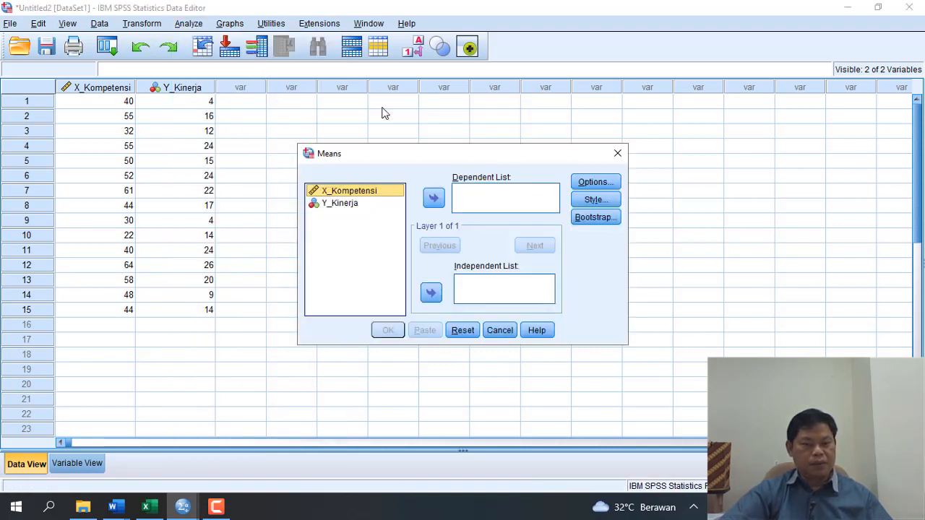
click(353, 205)
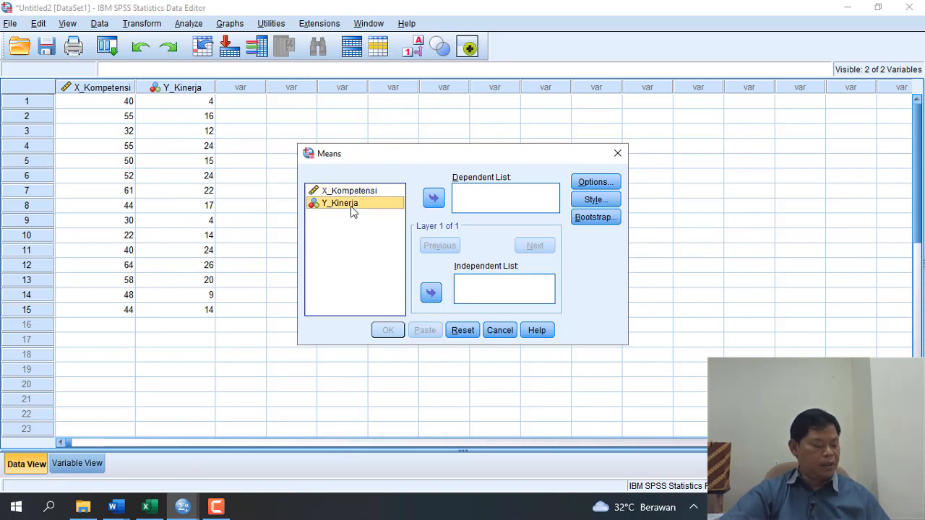
click(433, 198)
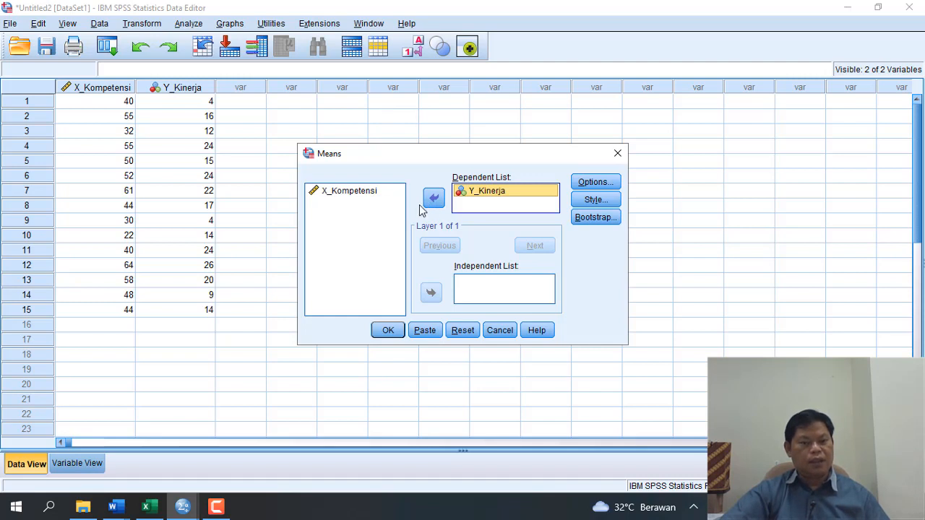
click(358, 194)
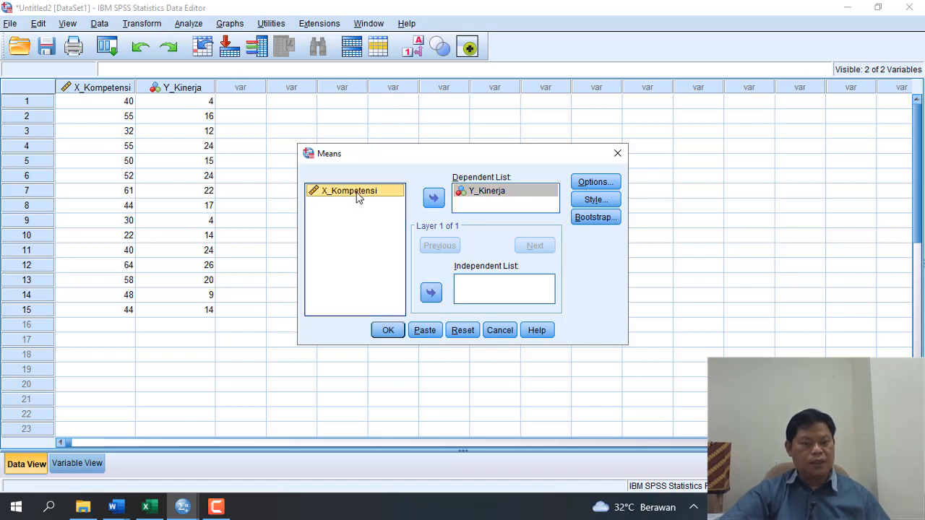
click(430, 294)
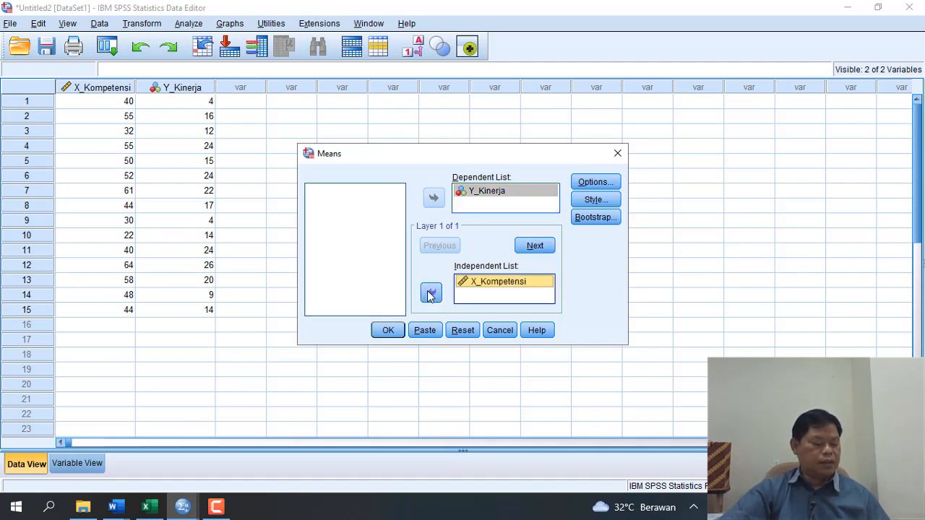
Add the Test for linearity to the Means options and run the Means analysis
click(609, 188)
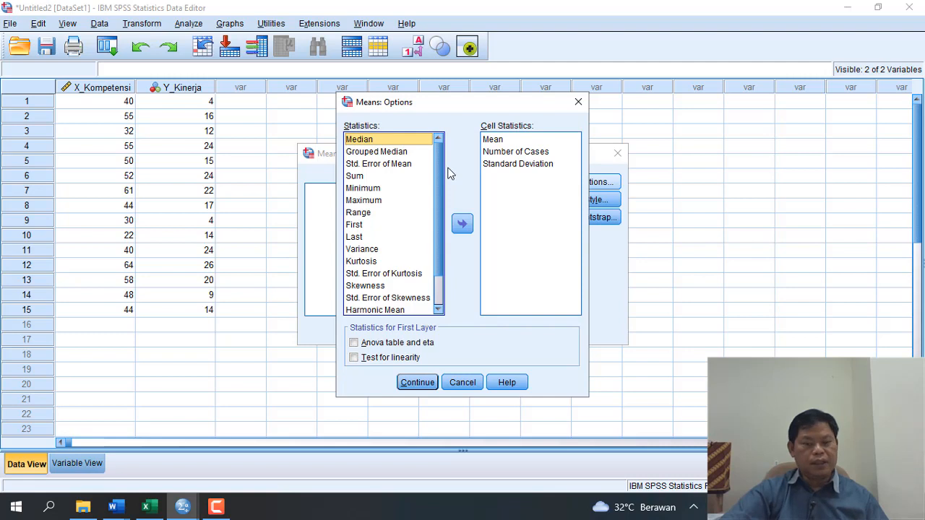
scroll(406, 243, down, 1)
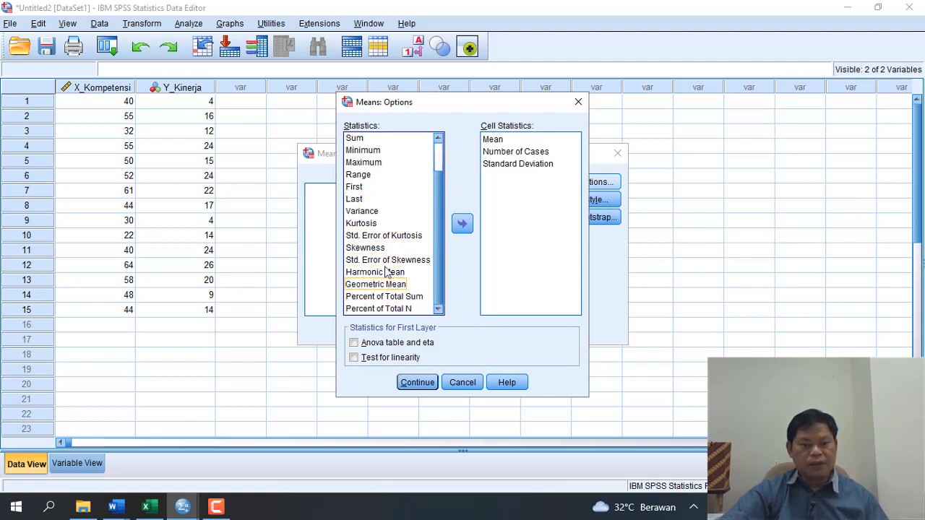
scroll(373, 216, up, 1)
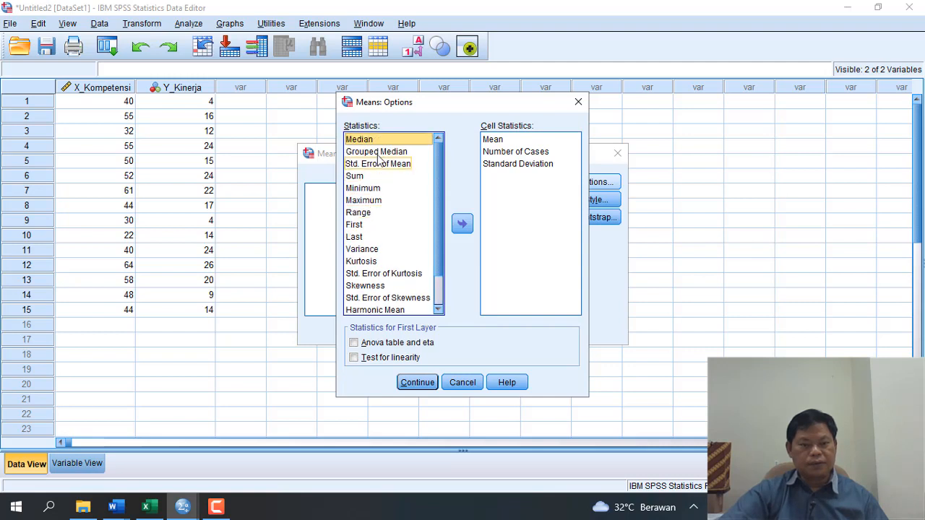
scroll(383, 164, down, 1)
click(354, 359)
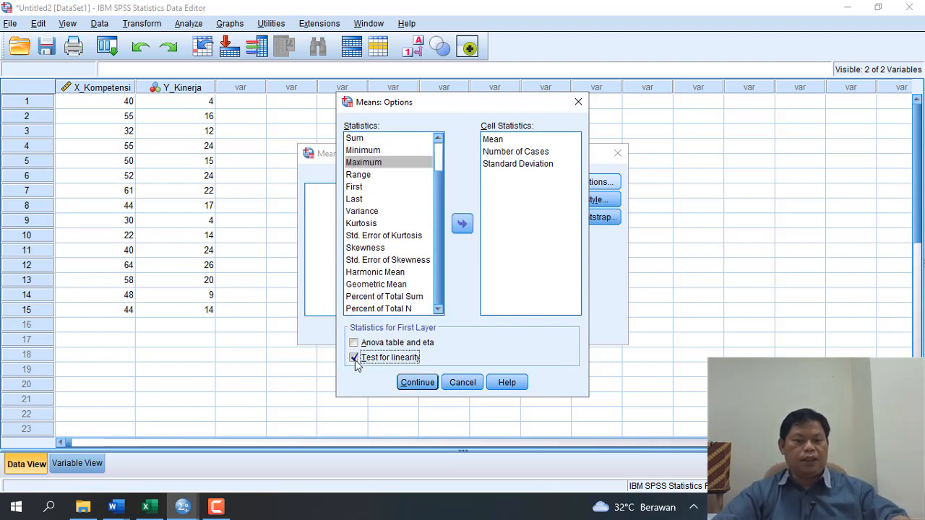
click(417, 389)
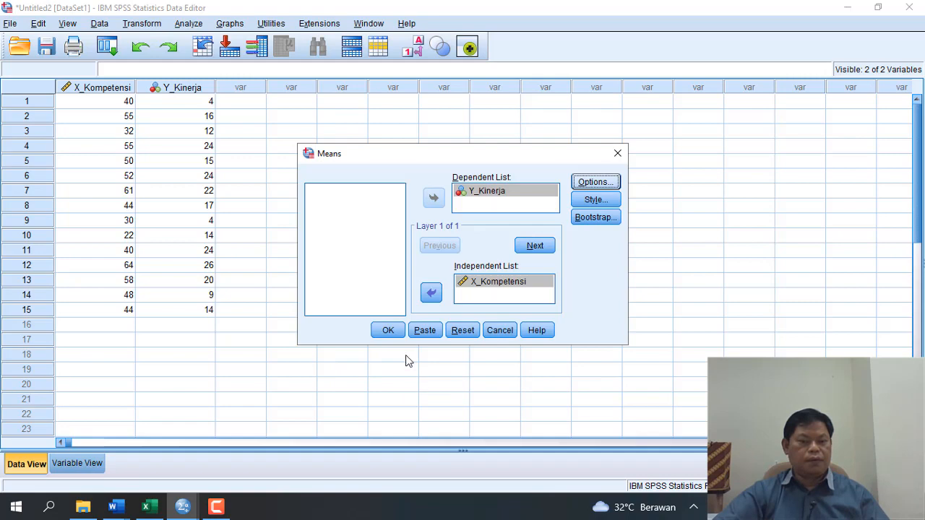
click(397, 334)
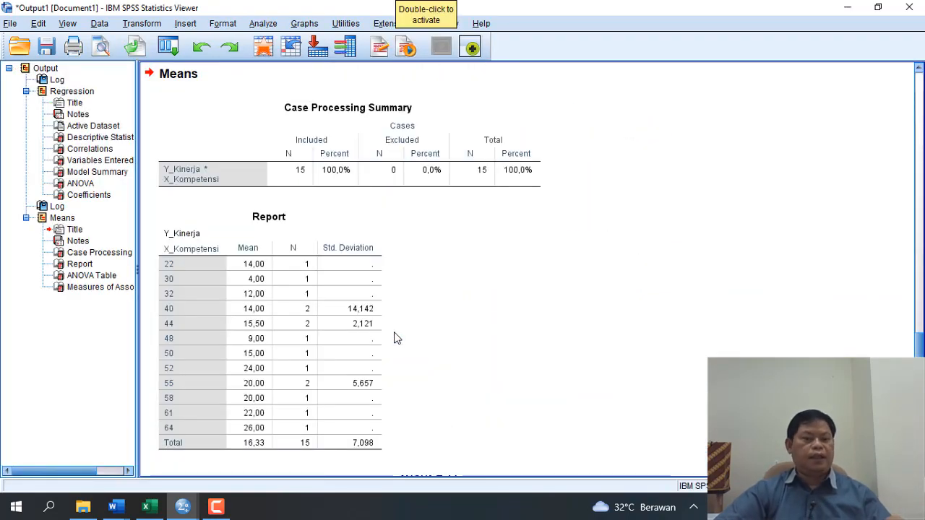
Look over the Means output, and go back to the regression Coefficients table
scroll(425, 333, down, 5)
scroll(425, 333, up, 5)
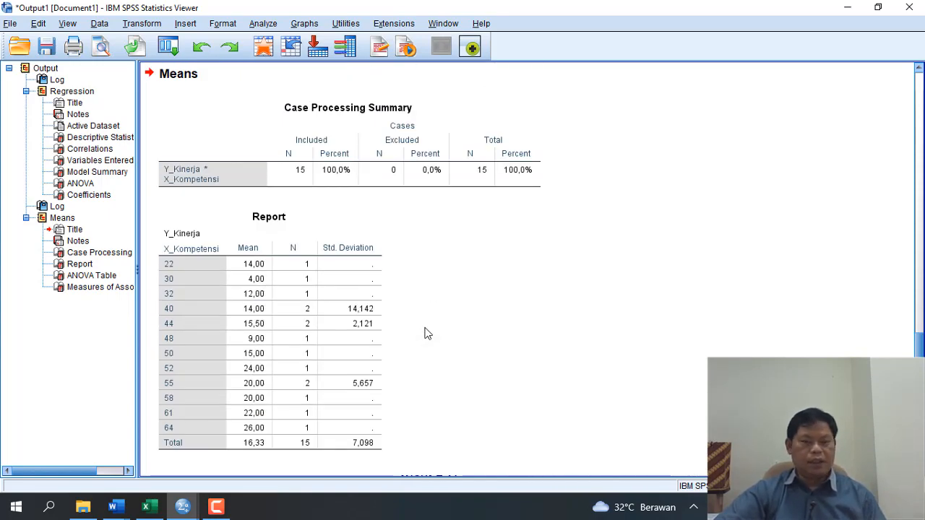
scroll(425, 333, up, 3)
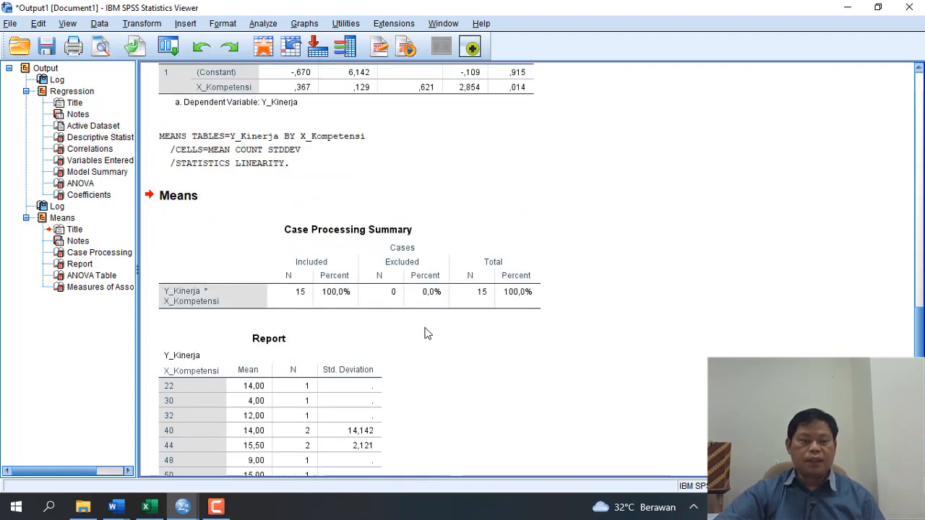
scroll(425, 333, up, 4)
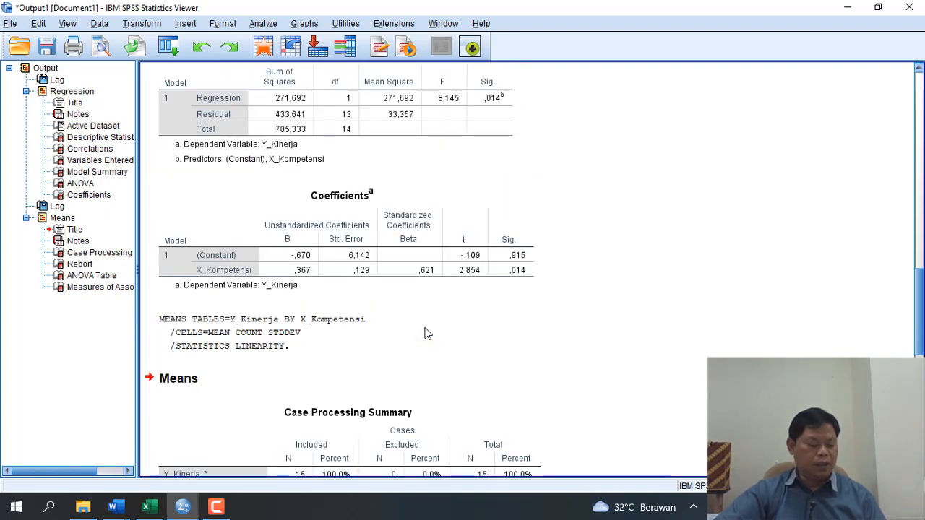
click(351, 257)
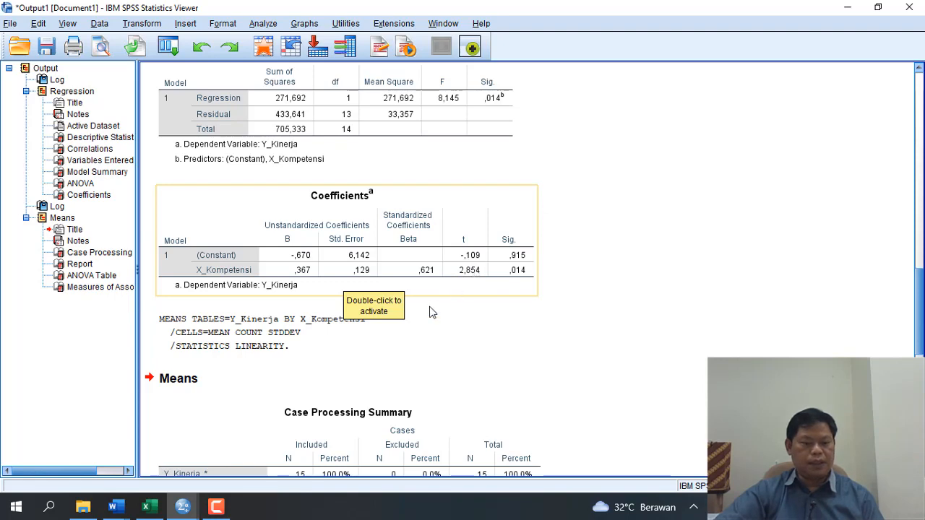
Compare the Coefficients table with the regression equation and t-test in the Word document Persamaan regresi linear, ending on the SPSS output
click(113, 507)
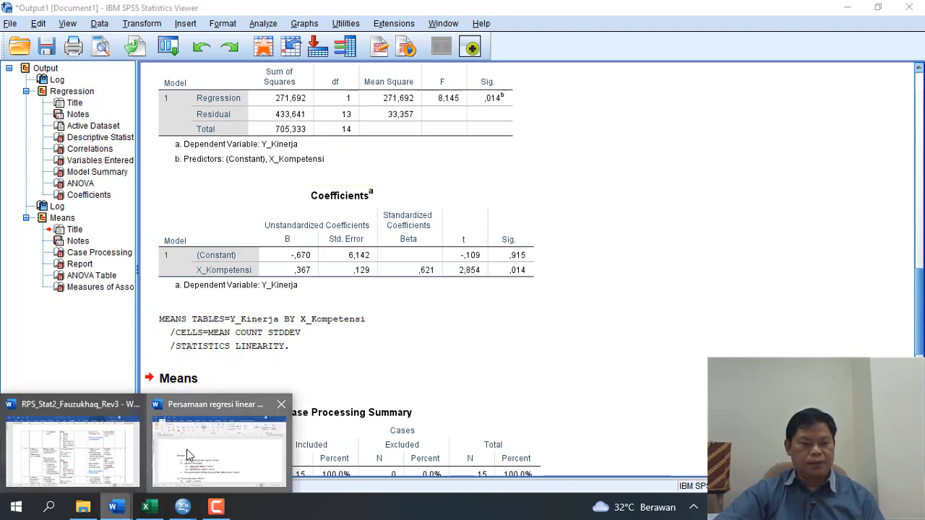
click(165, 466)
scroll(323, 338, down, 4)
scroll(322, 338, up, 2)
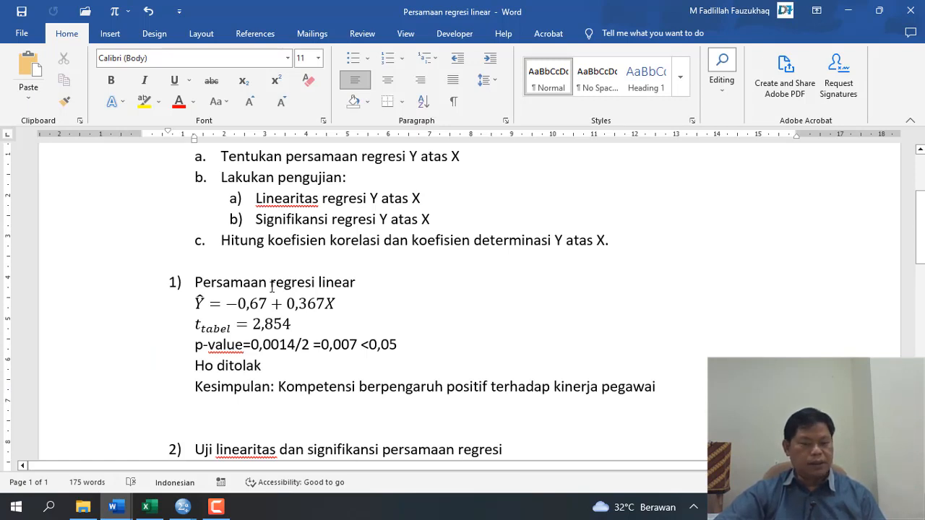
mouse_move(178, 513)
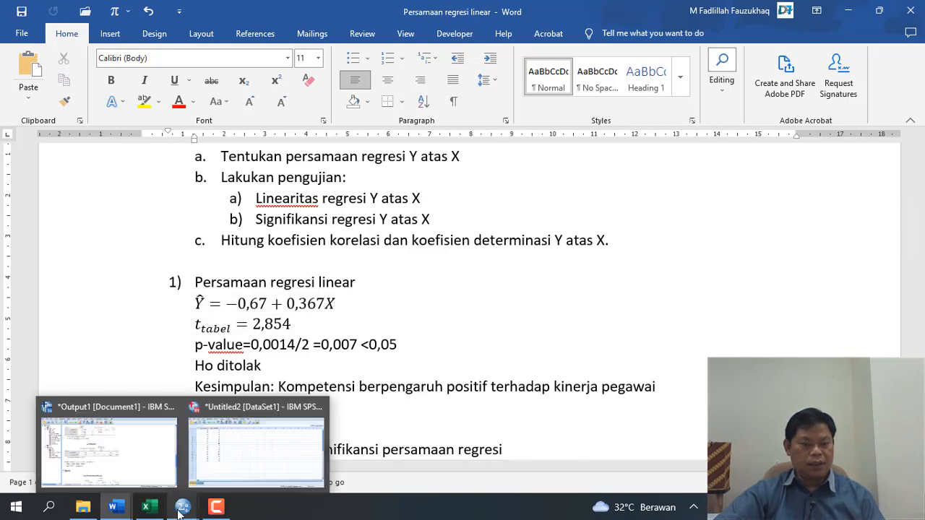
click(158, 454)
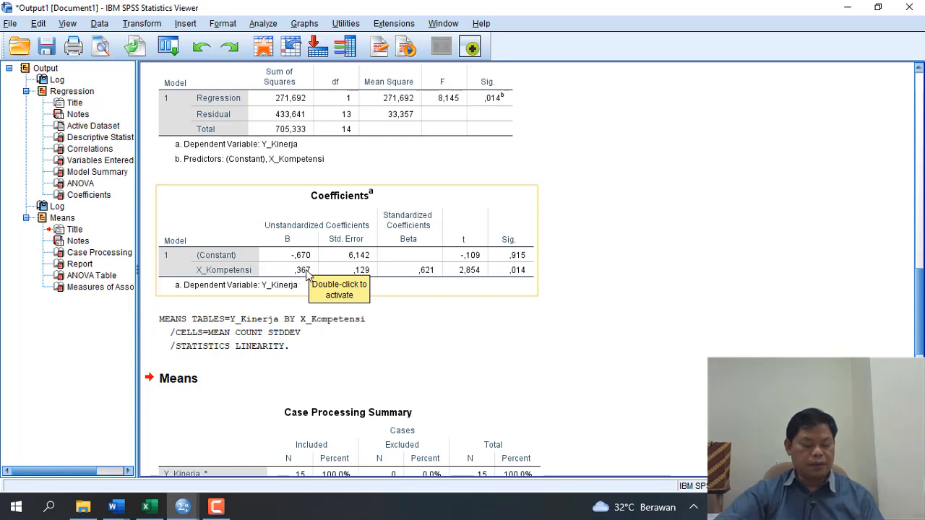
click(146, 507)
mouse_move(112, 506)
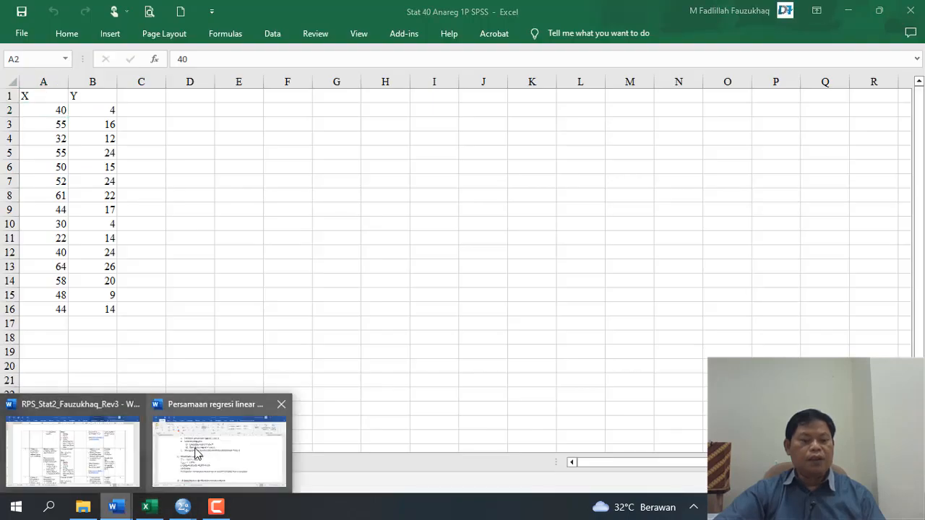
click(199, 451)
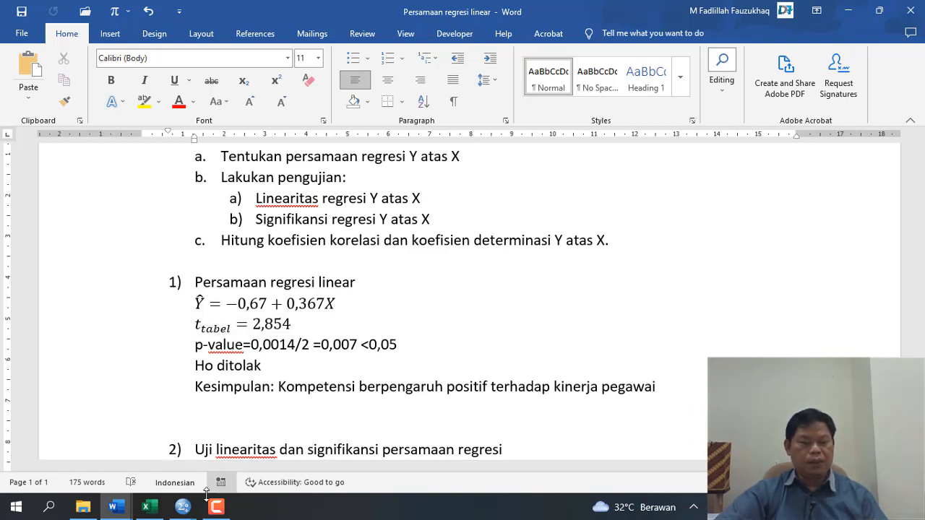
mouse_move(182, 508)
click(268, 447)
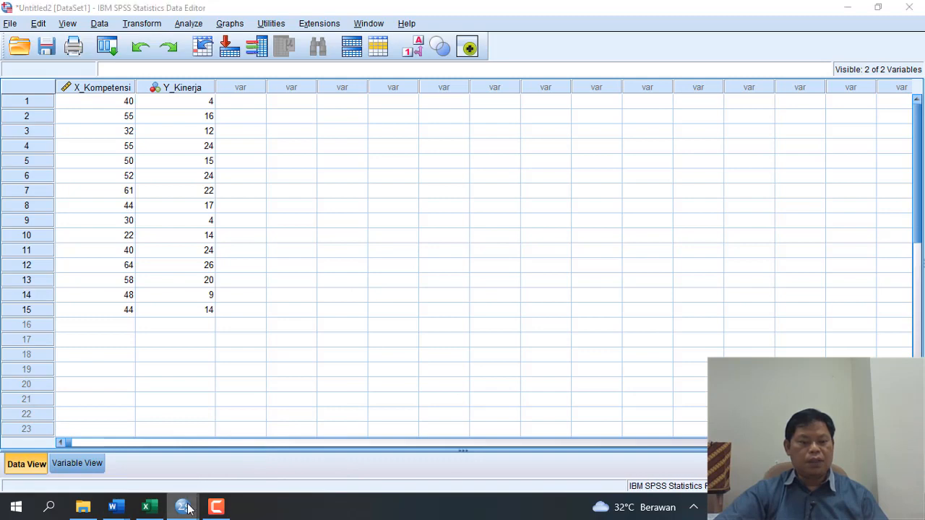
click(109, 448)
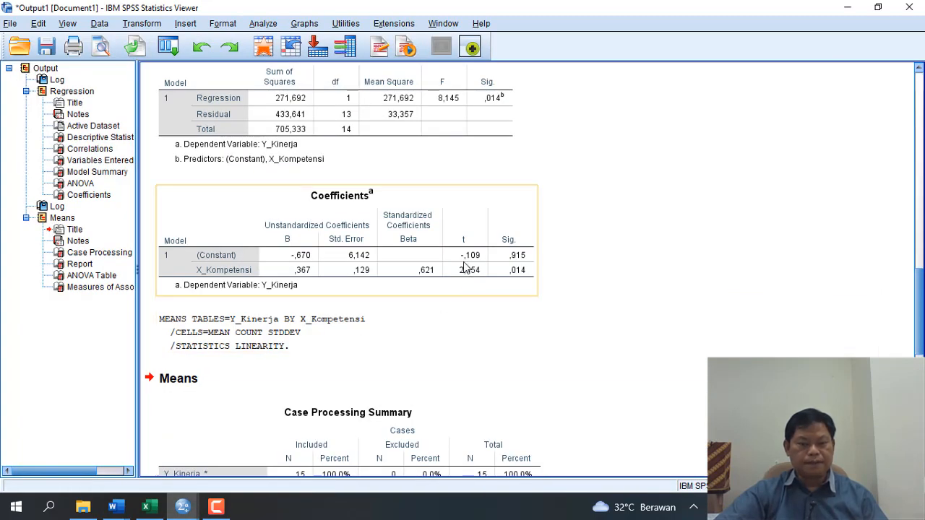
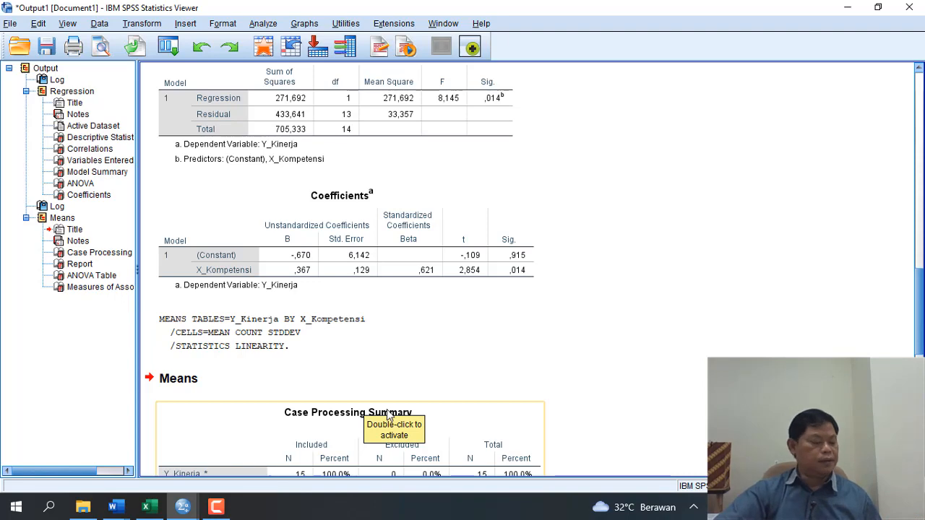
Examine Deviation from Linearity in the Means ANOVA Table, and compare it with the linearity test in the Word document
scroll(388, 414, down, 10)
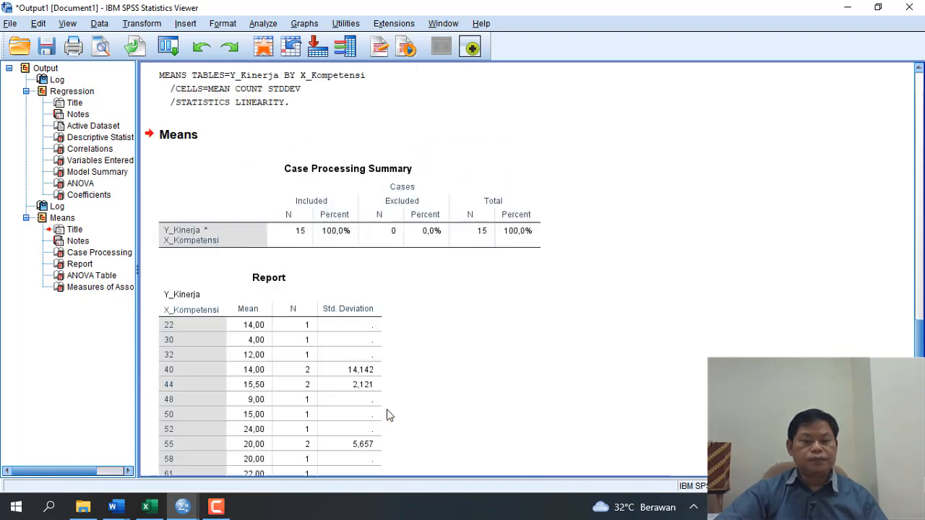
scroll(389, 415, down, 2)
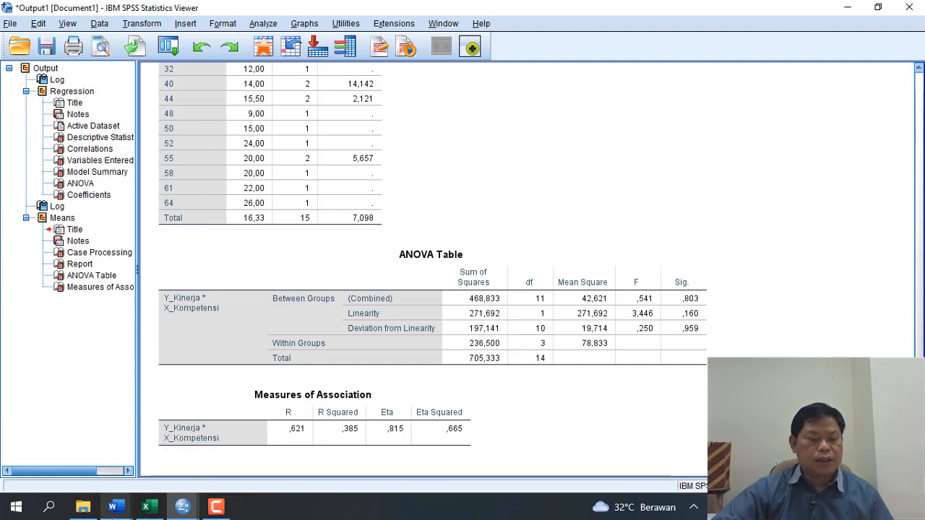
mouse_move(112, 508)
click(231, 469)
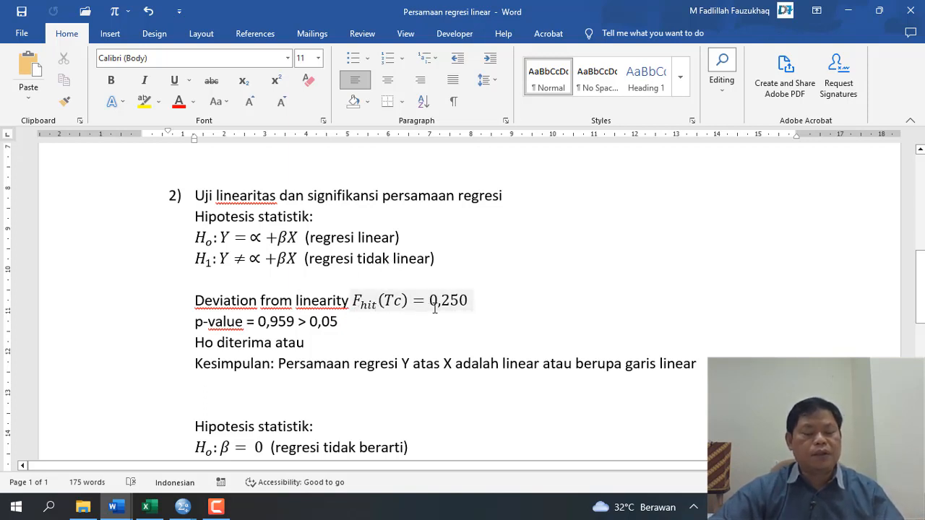
mouse_move(182, 507)
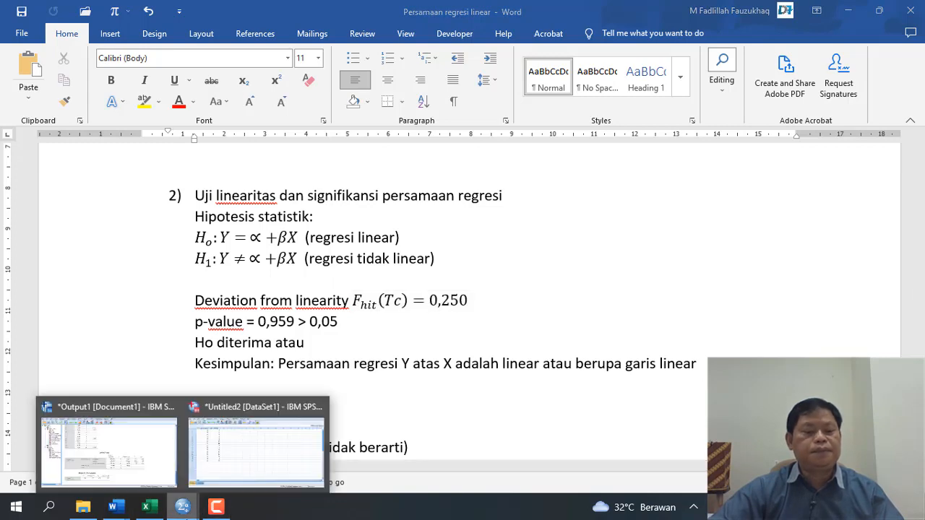
click(121, 468)
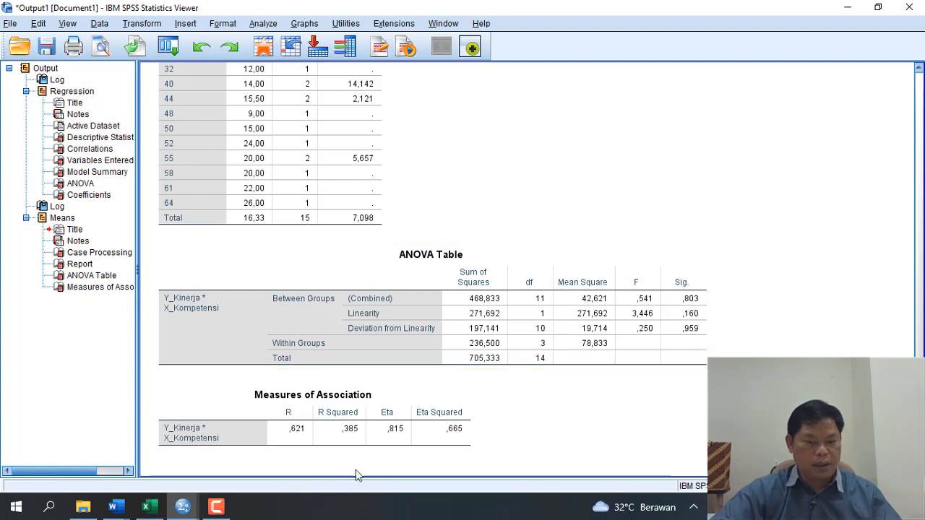
mouse_move(123, 511)
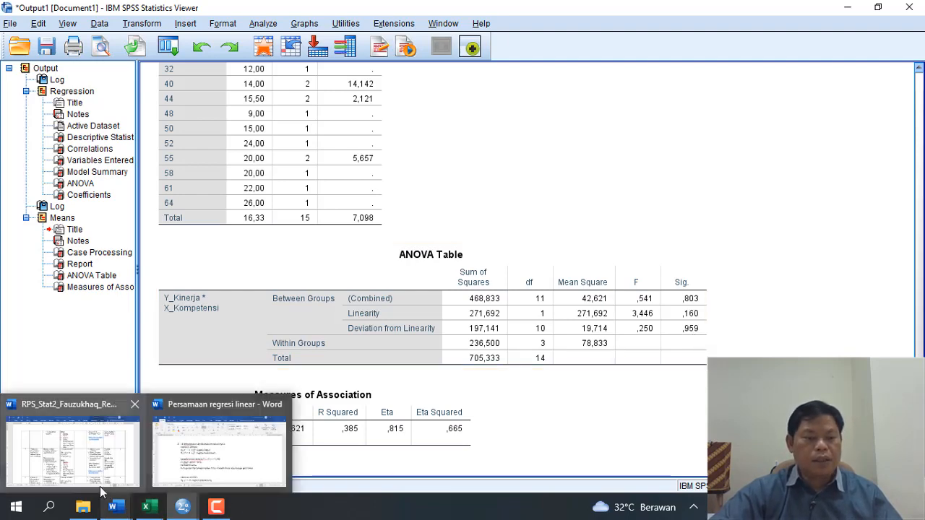
click(207, 463)
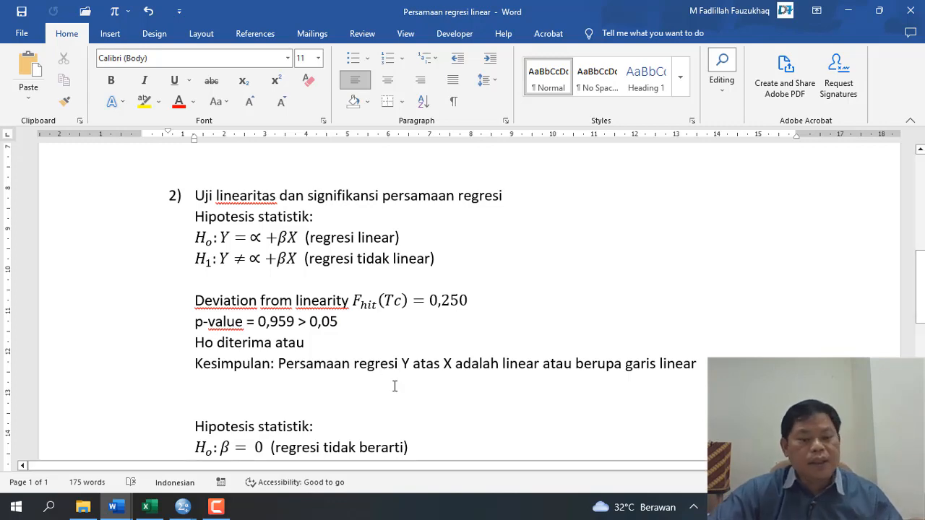
Switch to the SPSS output and examine the regression's Model Summary and ANOVA tables for the significance test
scroll(405, 380, down, 4)
mouse_move(190, 505)
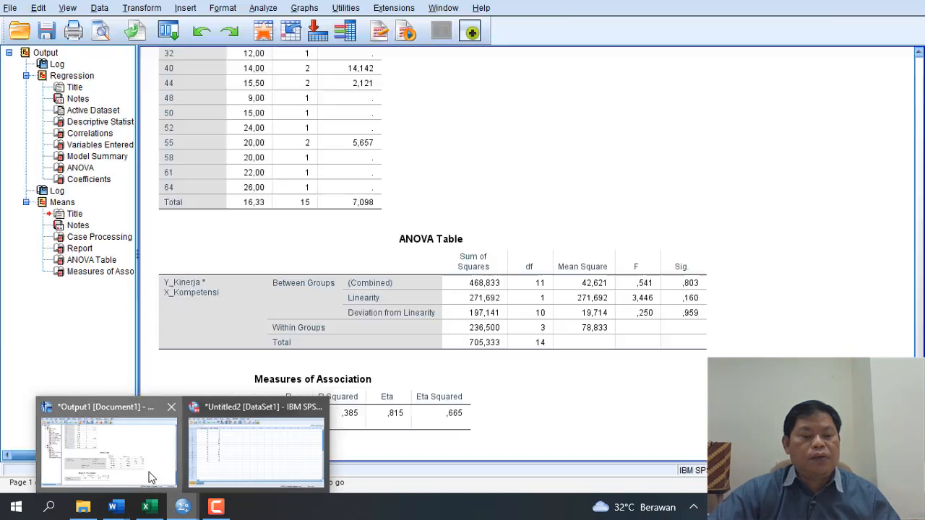
click(109, 469)
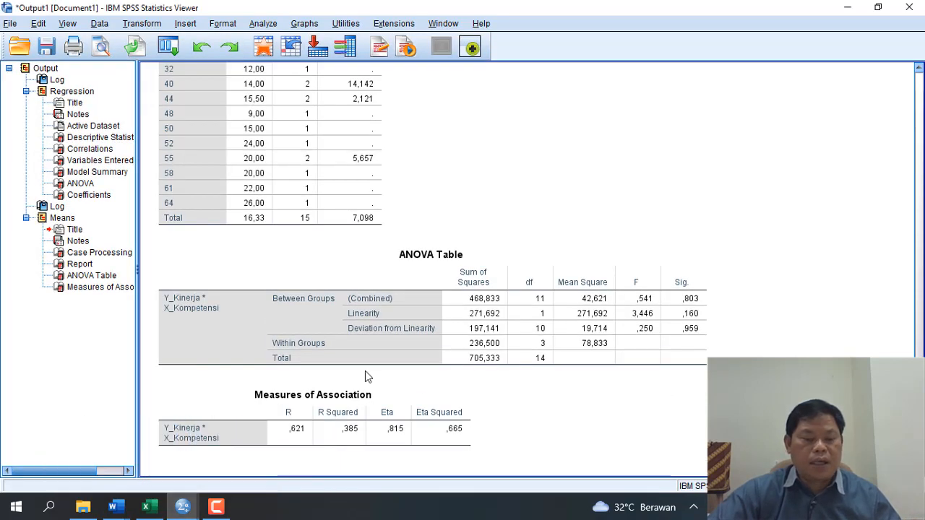
scroll(365, 372, up, 3)
scroll(365, 372, down, 3)
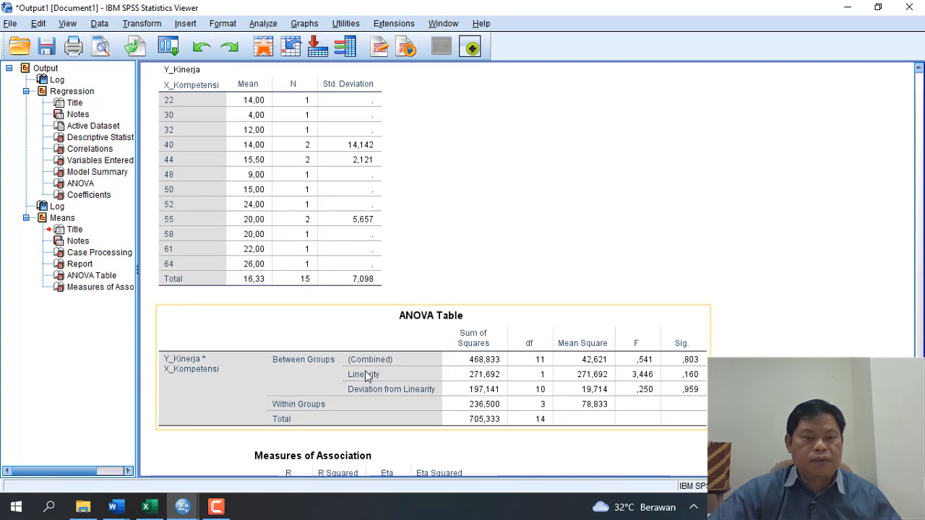
scroll(365, 371, up, 10)
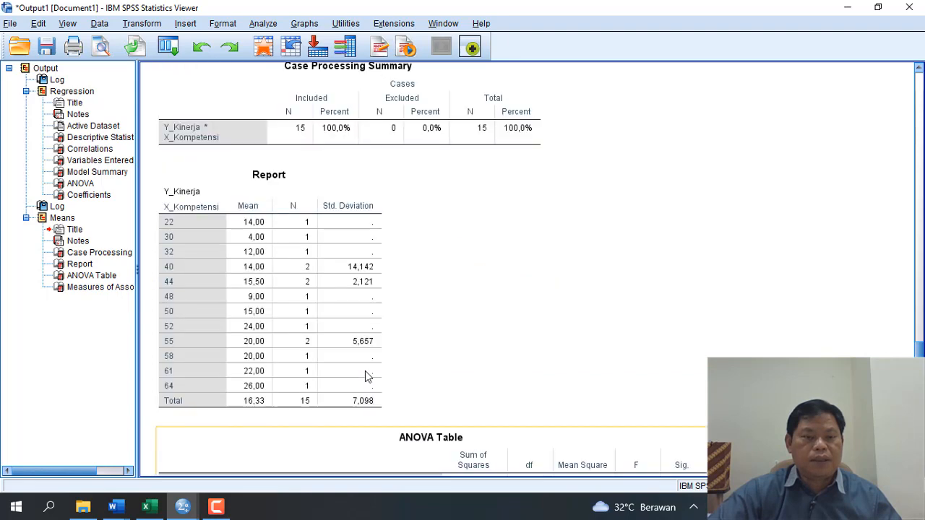
scroll(365, 371, up, 3)
click(365, 369)
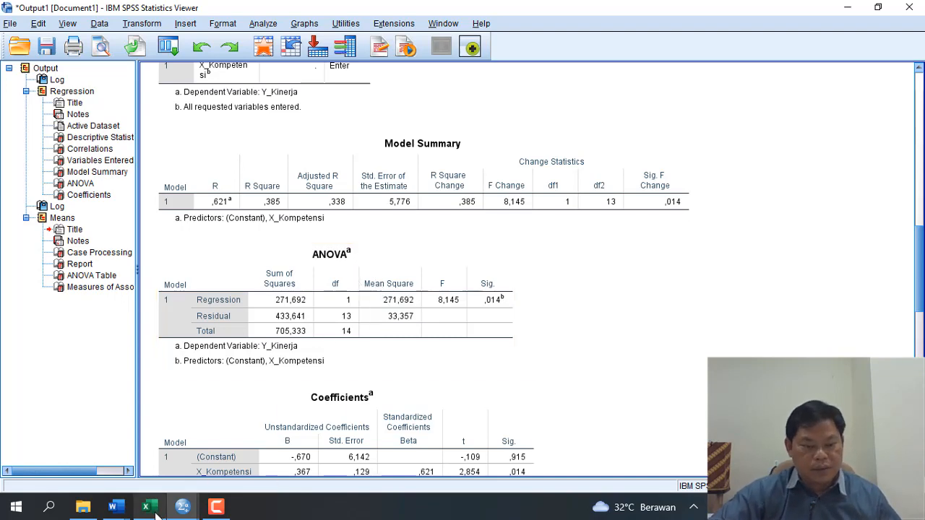
Switch to the Persamaan regresi linear document in Word and read the regression significance hypotheses, F-test and conclusion
mouse_move(119, 510)
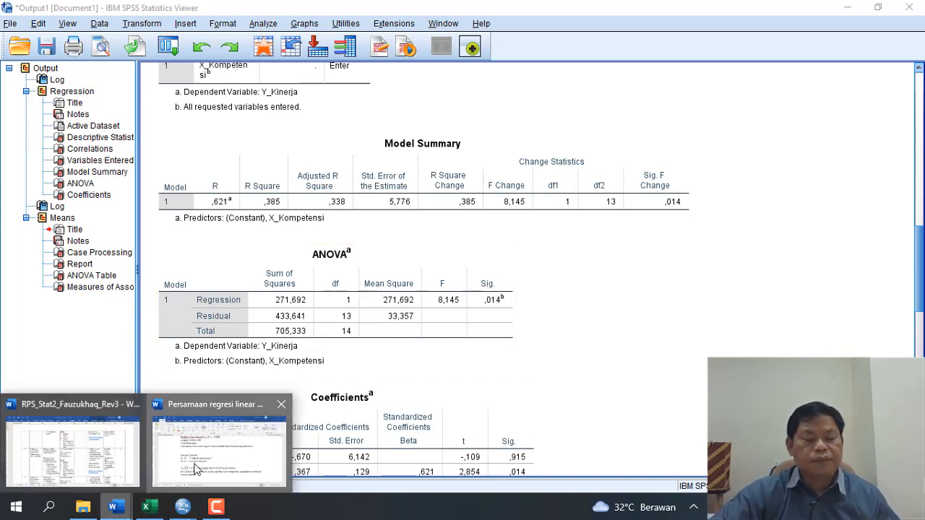
click(247, 441)
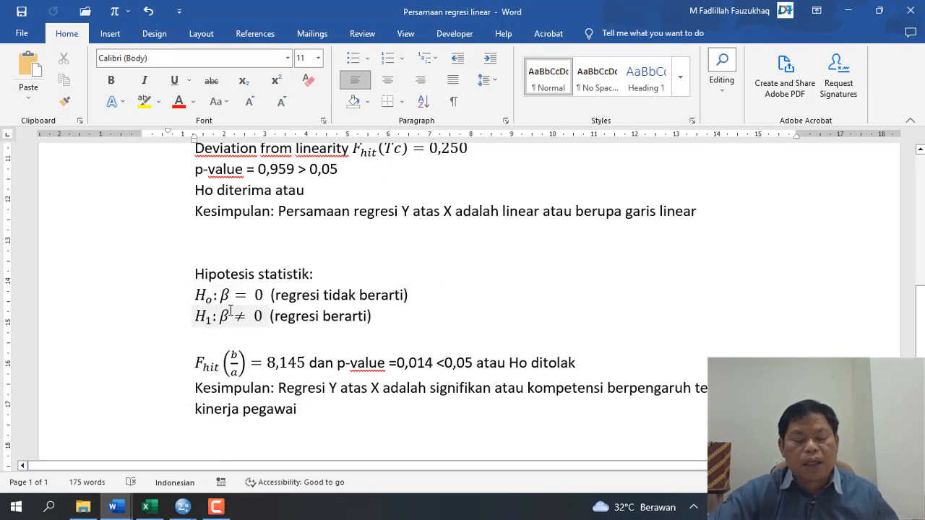
click(267, 307)
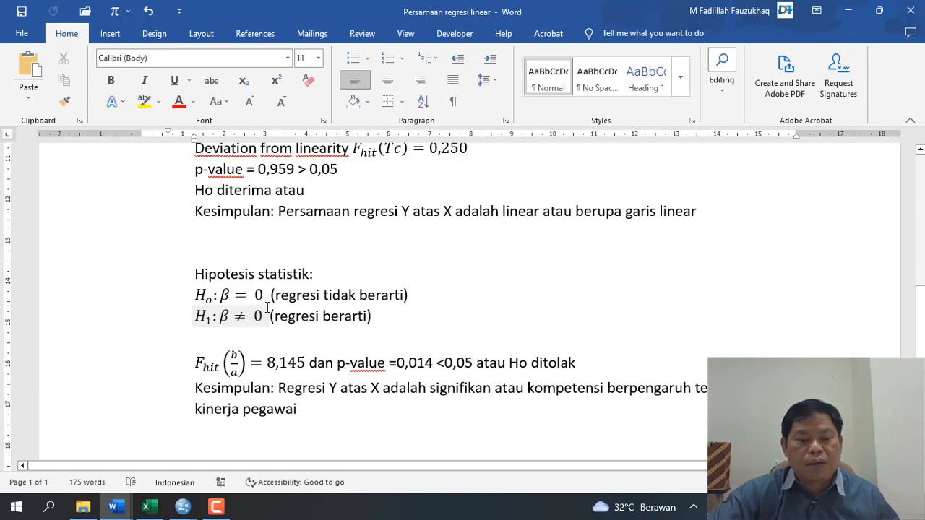
scroll(267, 307, down, 2)
scroll(267, 308, up, 1)
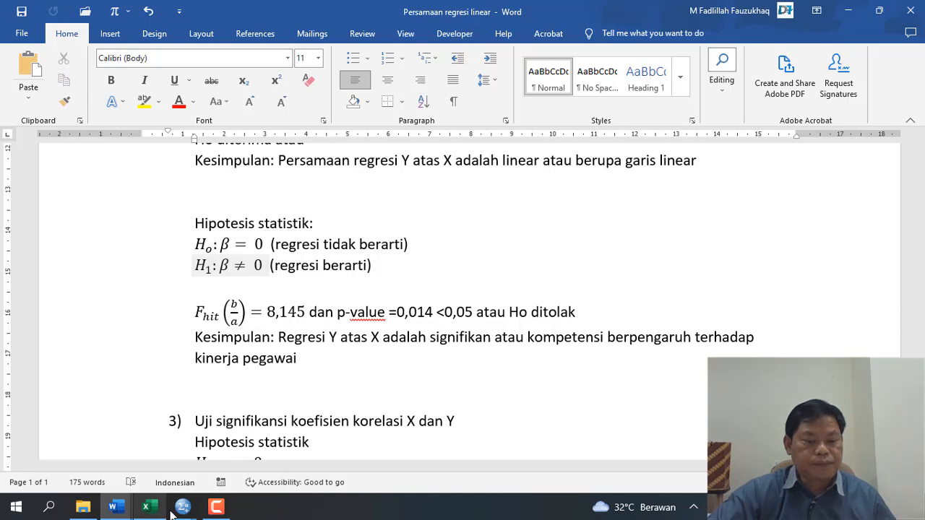
Check the F and Sig. values of the regression in the SPSS output, and return to the F-test conclusion in the Word document Persamaan regresi linear
mouse_move(179, 510)
click(132, 466)
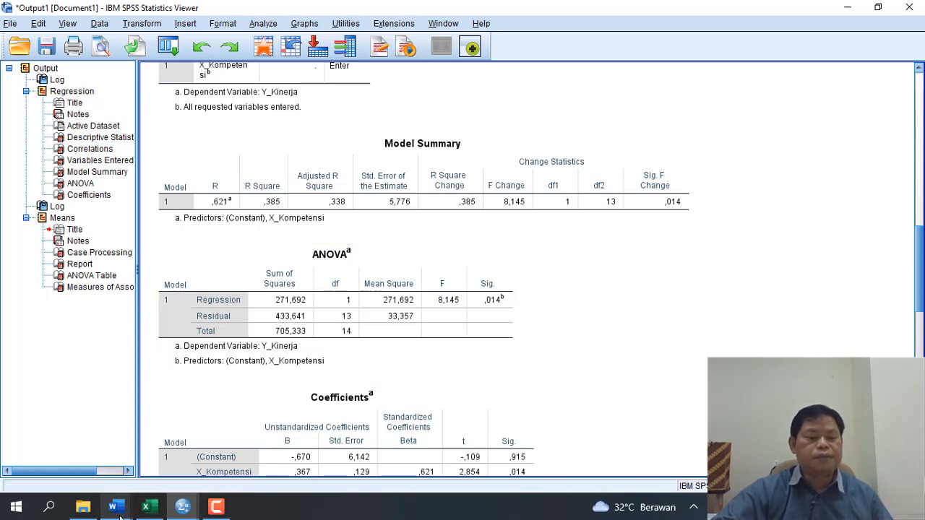
mouse_move(120, 513)
click(197, 465)
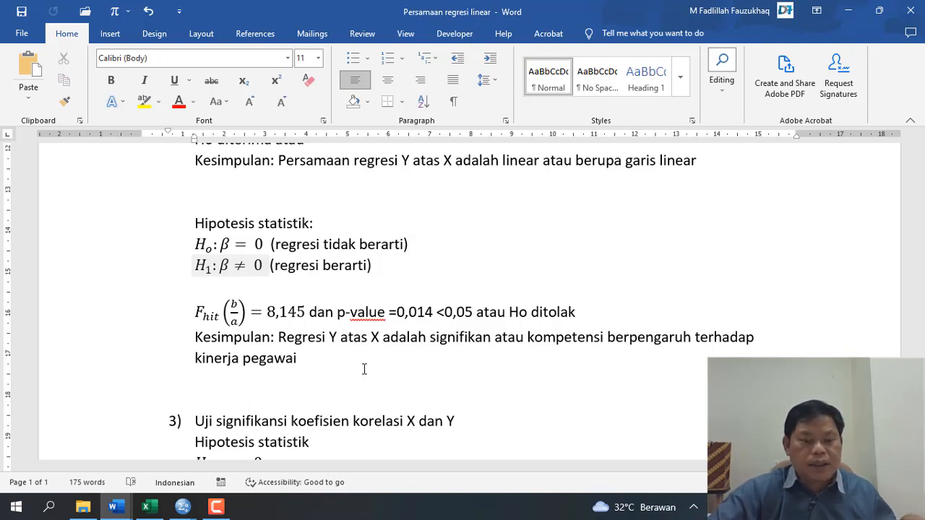
Read section 3 on the significance of the X and Y correlation coefficient in Word, and compare it with the SPSS output
scroll(365, 369, down, 6)
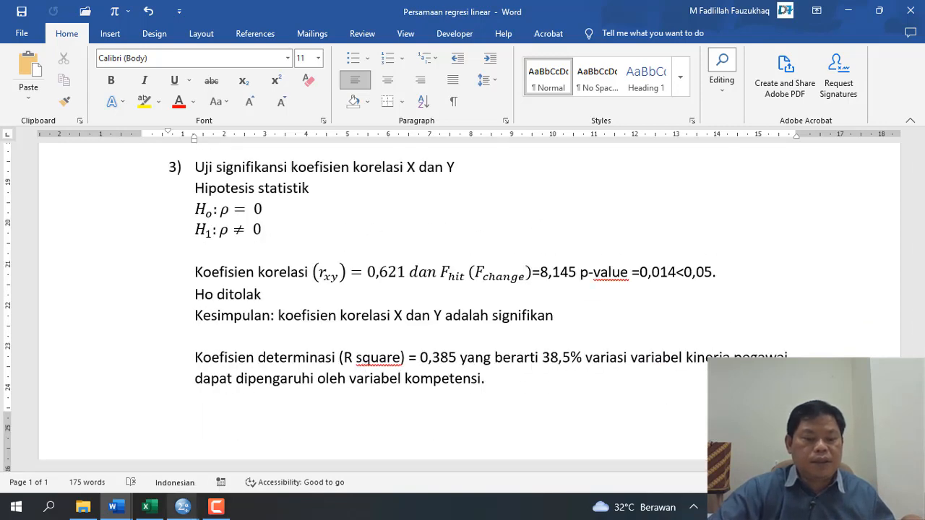
mouse_move(183, 506)
click(135, 460)
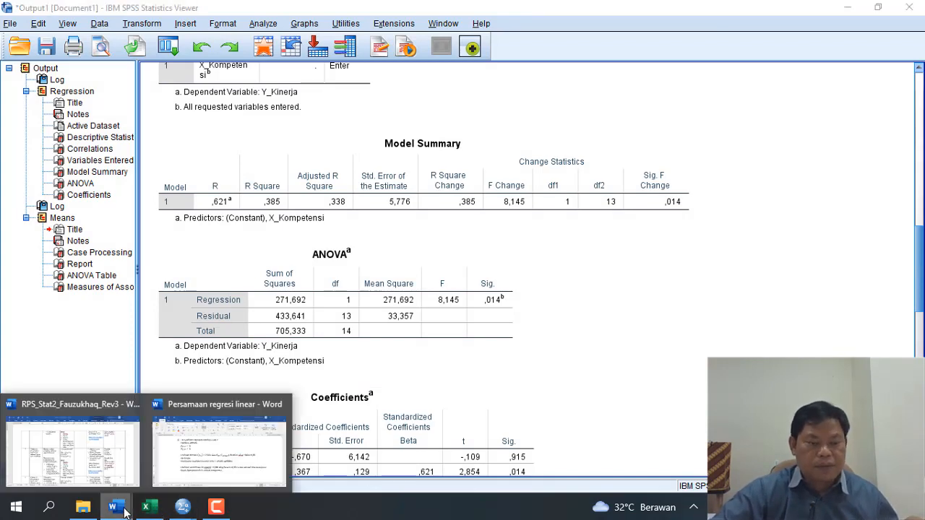
click(185, 457)
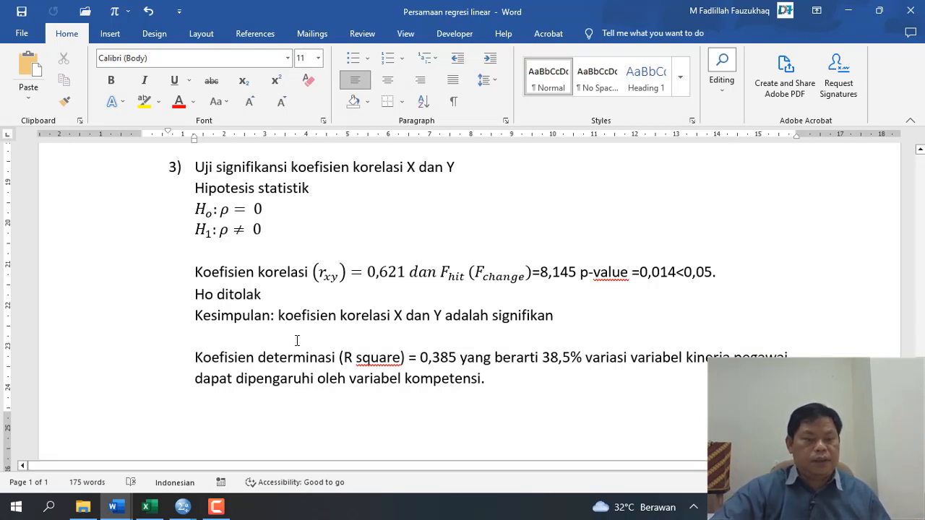
Examine R, F Change and Sig. F Change in the SPSS Model Summary, and return to the correlation test conclusion in Word
click(189, 510)
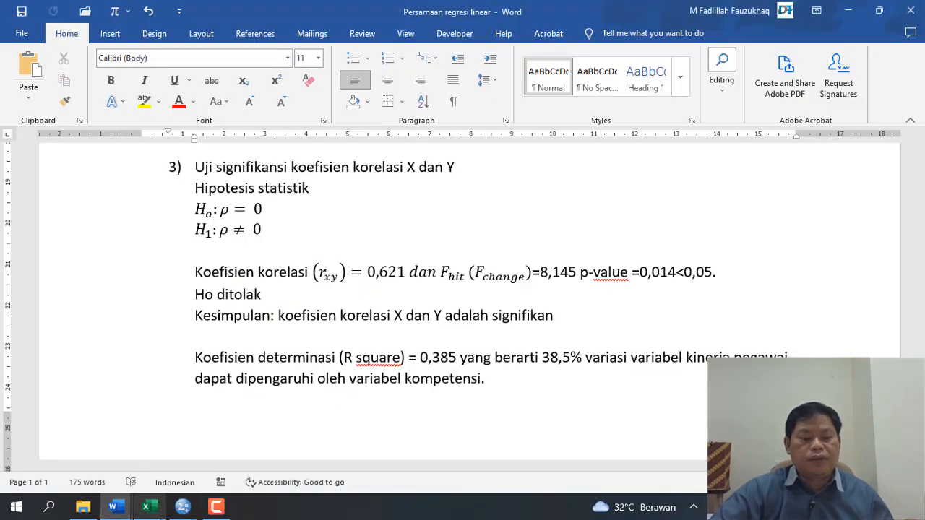
mouse_move(183, 507)
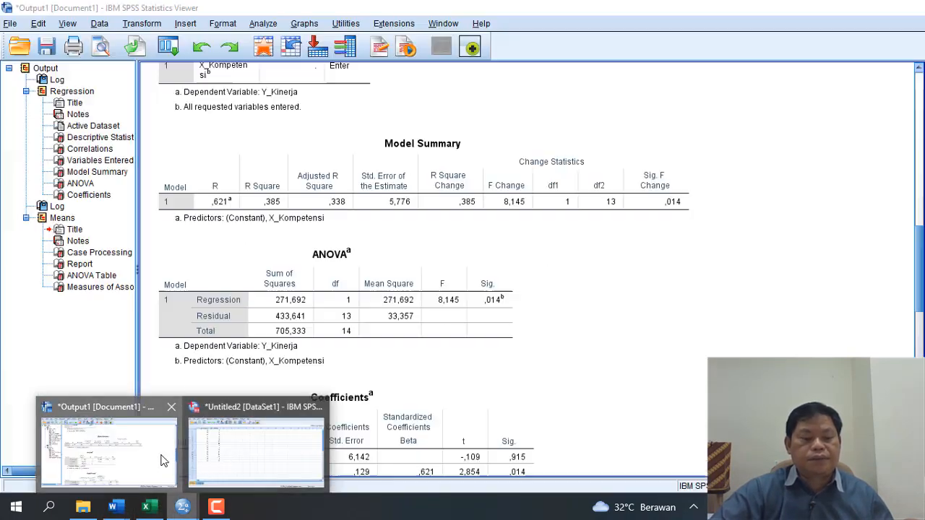
click(163, 460)
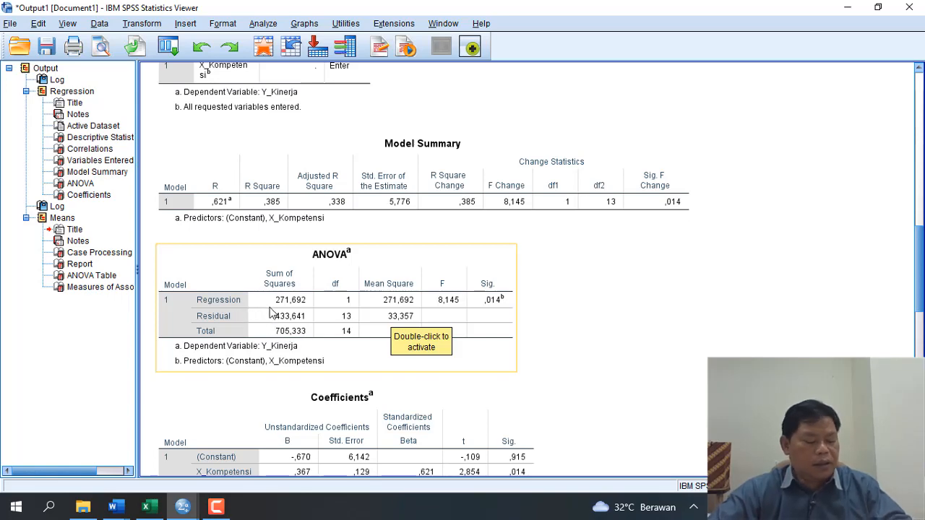
scroll(273, 313, down, 5)
scroll(275, 314, down, 3)
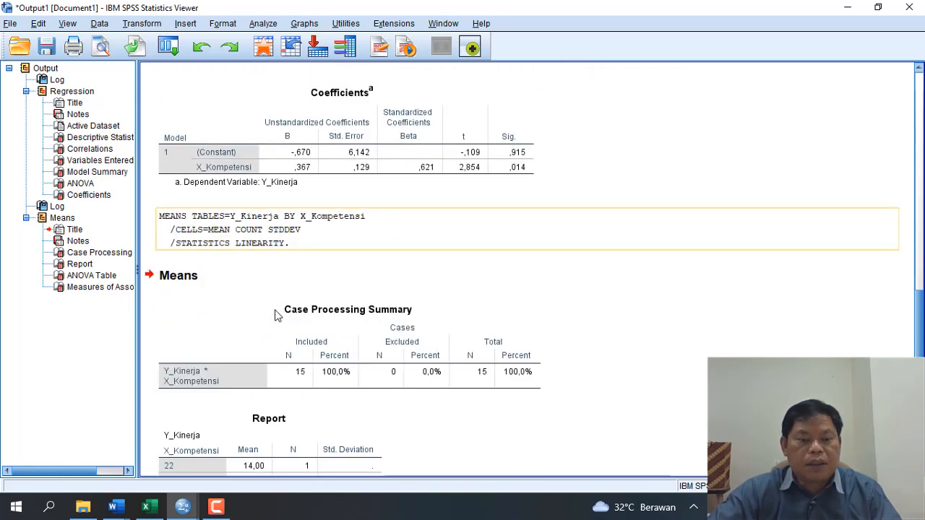
scroll(277, 313, up, 8)
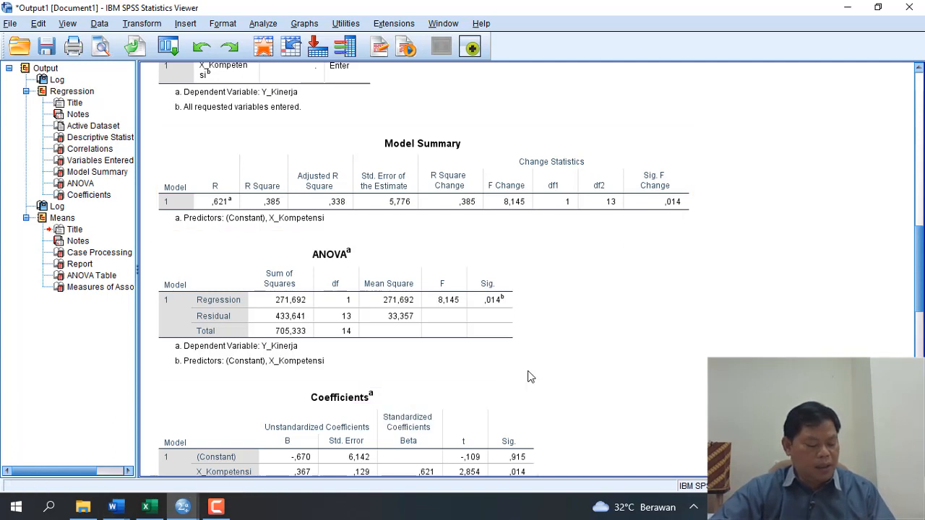
mouse_move(116, 510)
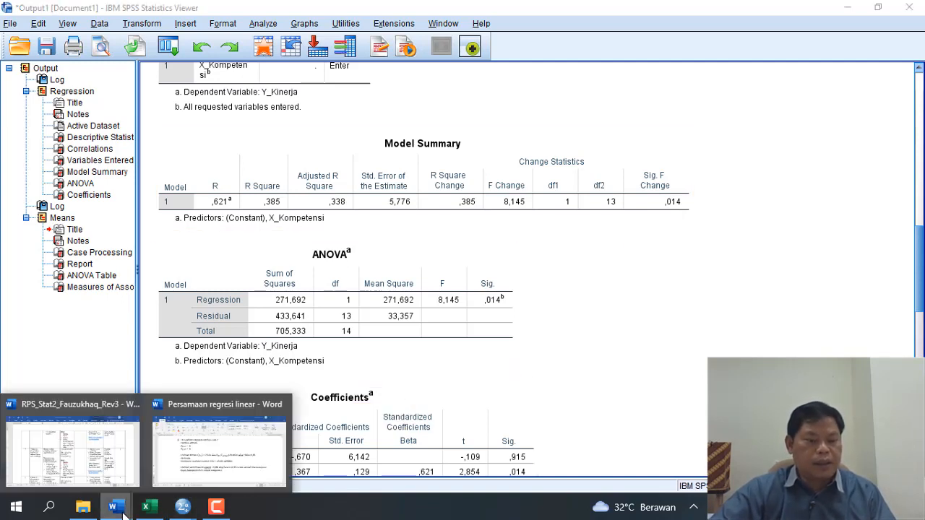
click(199, 467)
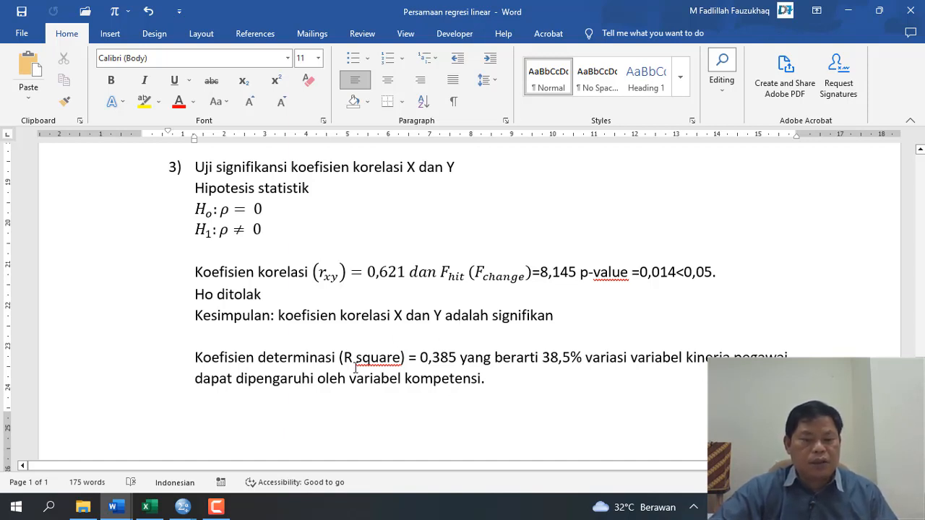
Compare R Square in the SPSS Model Summary with the coefficient of determination statement in Word, ending on the Word document
mouse_move(183, 506)
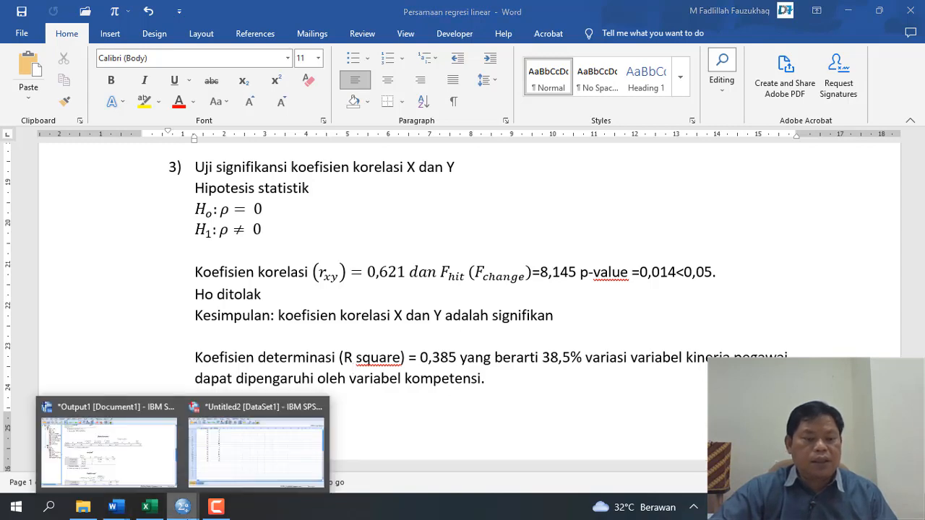
click(160, 474)
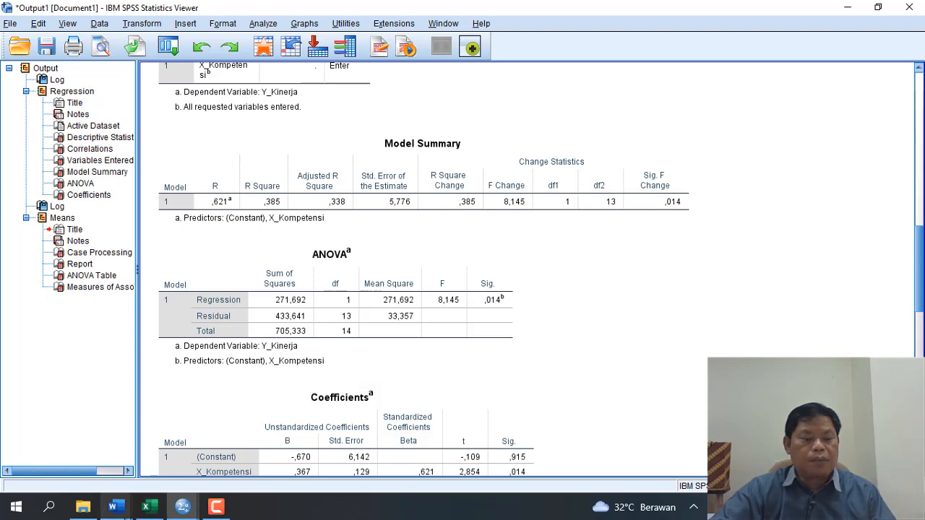
mouse_move(115, 504)
click(193, 471)
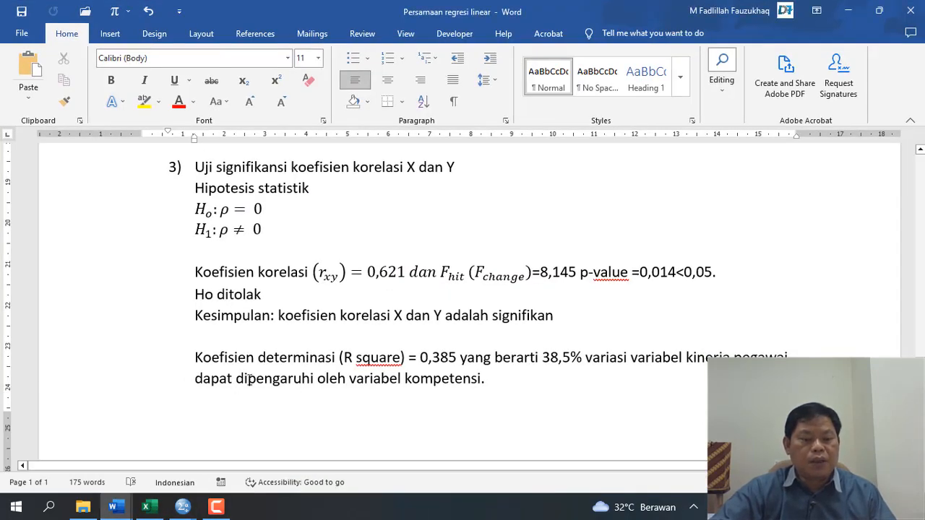